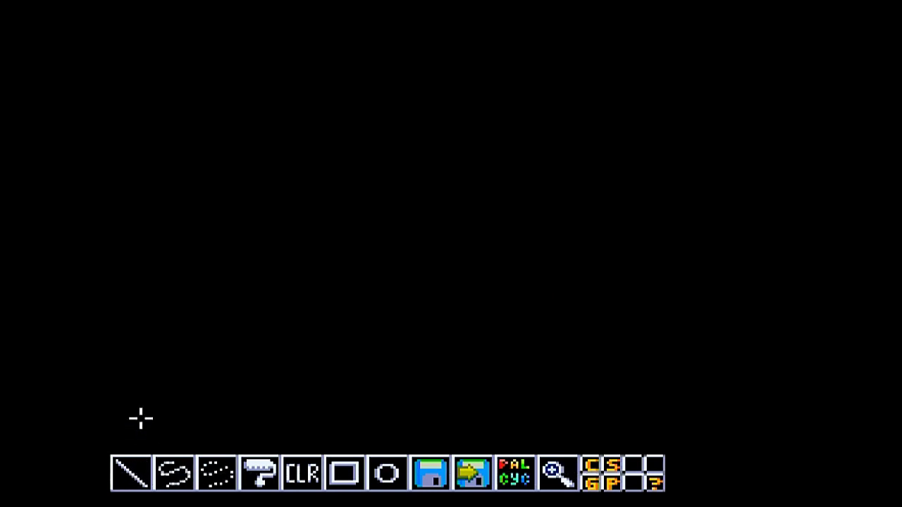
With the Line tool, draw a fan of five magenta lines from an upper-left anchor
click(134, 471)
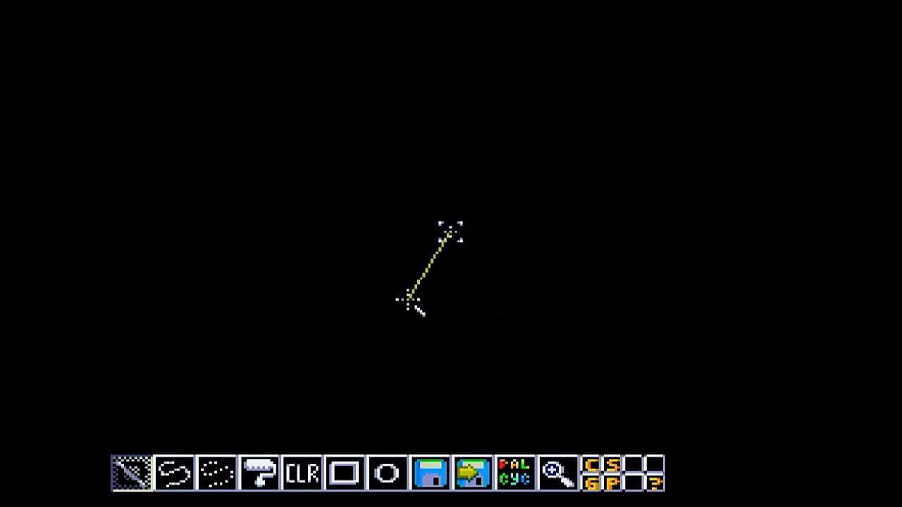
click(538, 106)
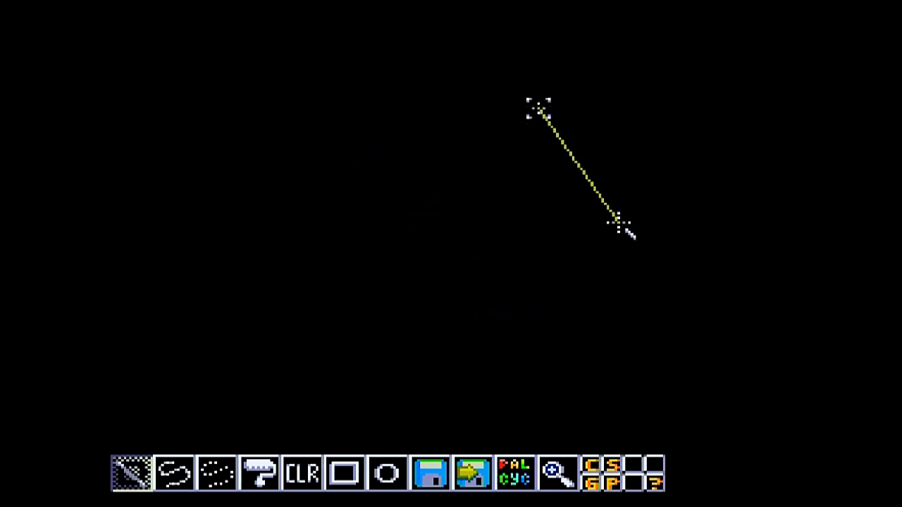
click(568, 288)
click(354, 312)
click(220, 262)
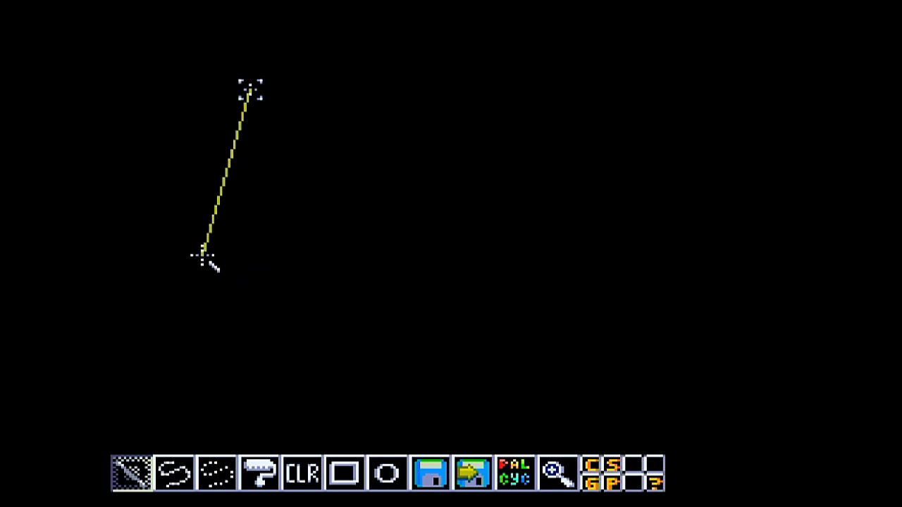
click(226, 242)
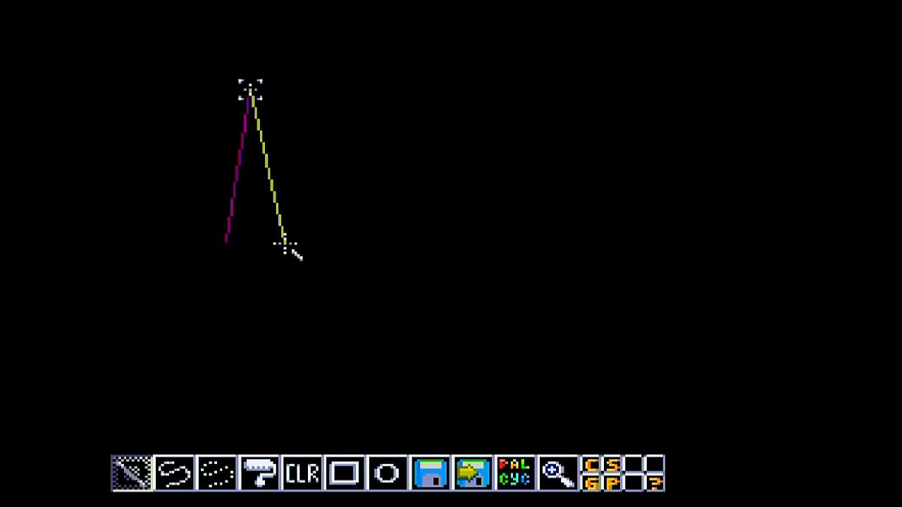
click(343, 230)
click(417, 189)
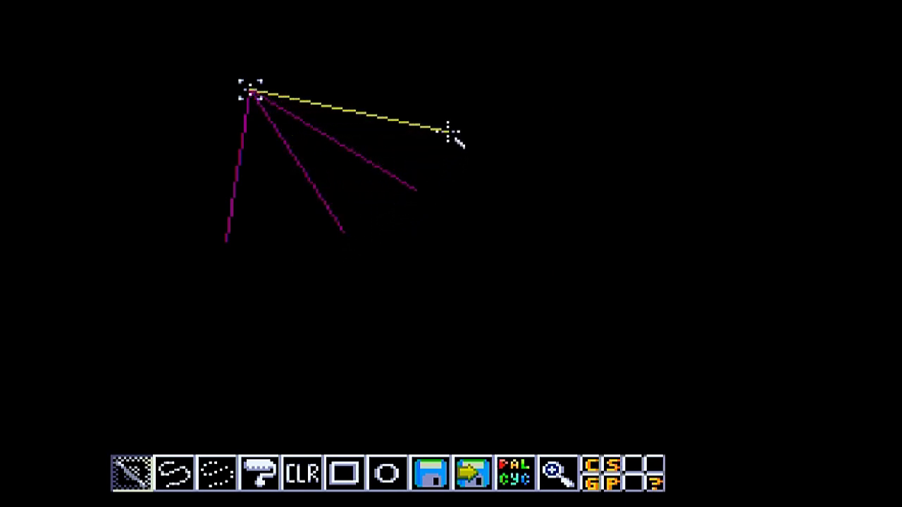
click(449, 131)
click(464, 75)
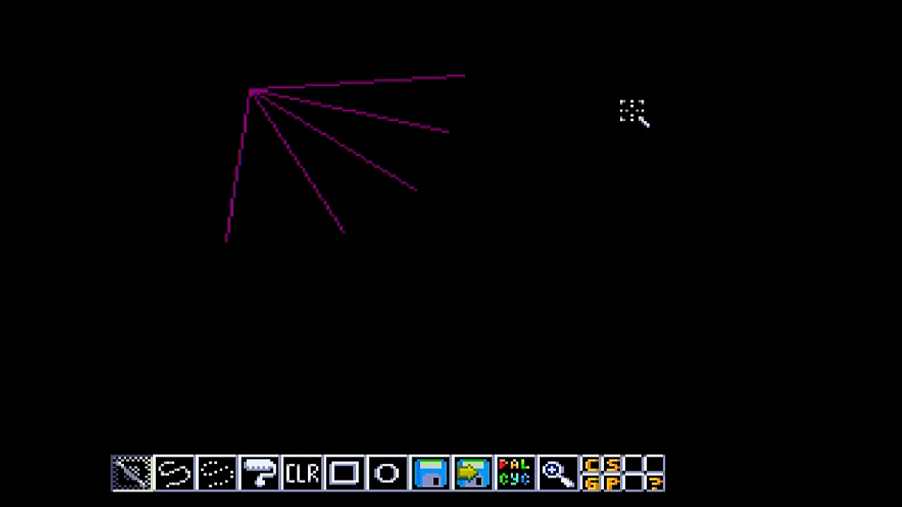
Draw a second fan of three magenta lines radiating from a point on the right
click(632, 112)
click(539, 143)
click(545, 190)
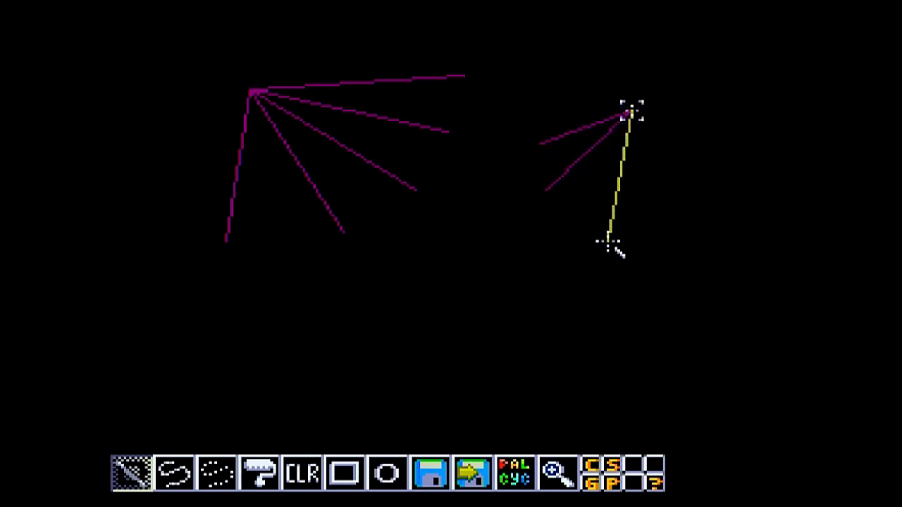
click(623, 248)
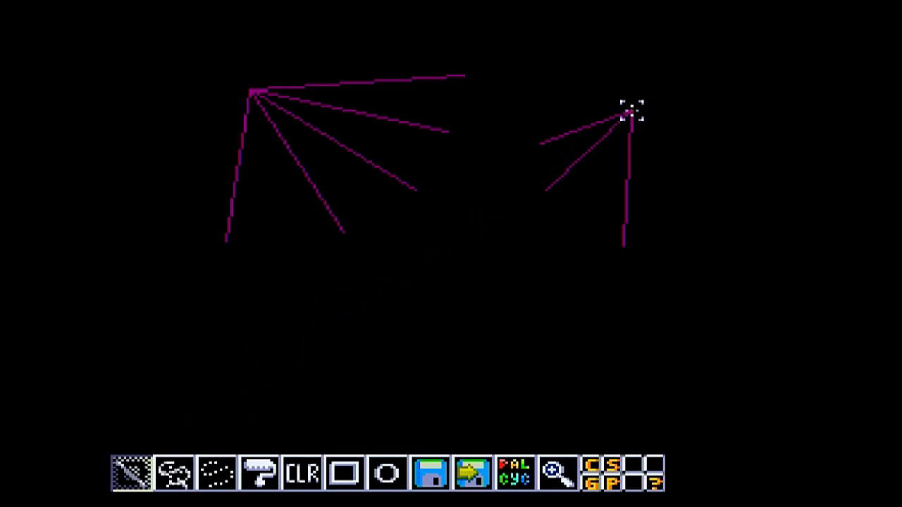
Start a Cont Line outline below the fans, placing corners along its top edge
click(175, 472)
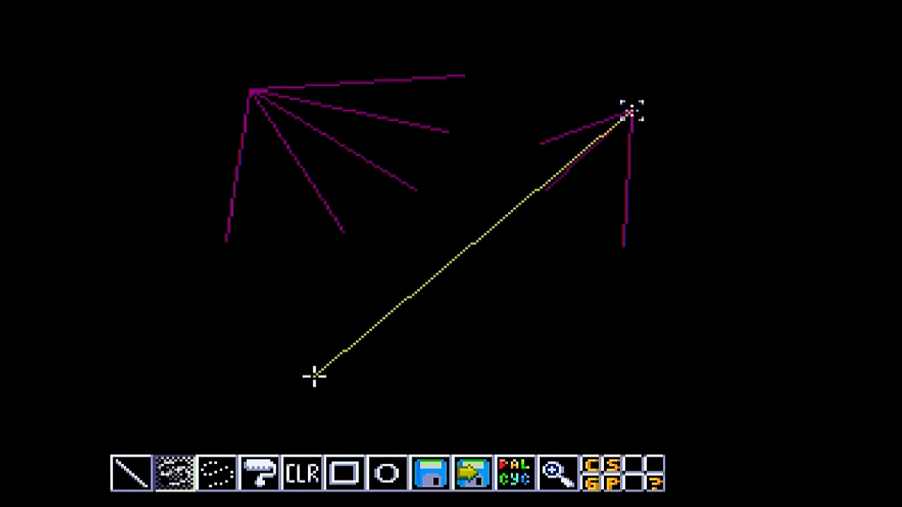
click(372, 343)
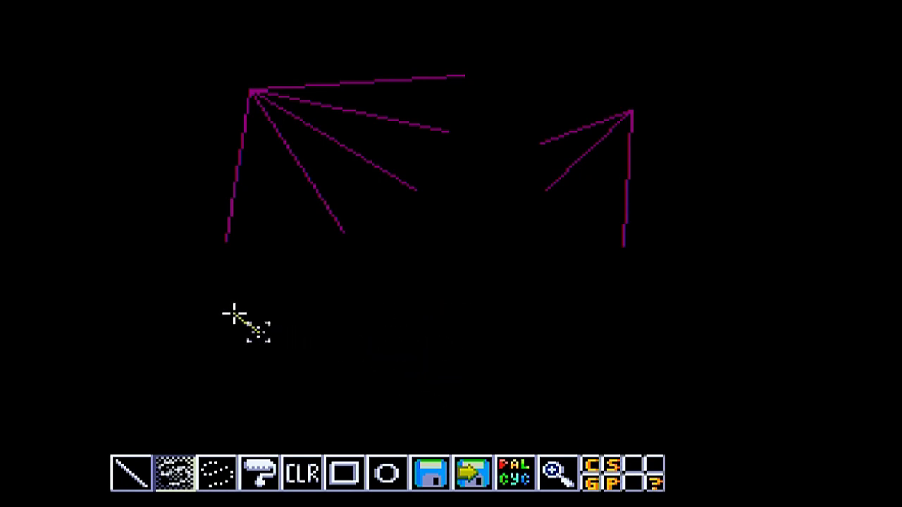
click(285, 237)
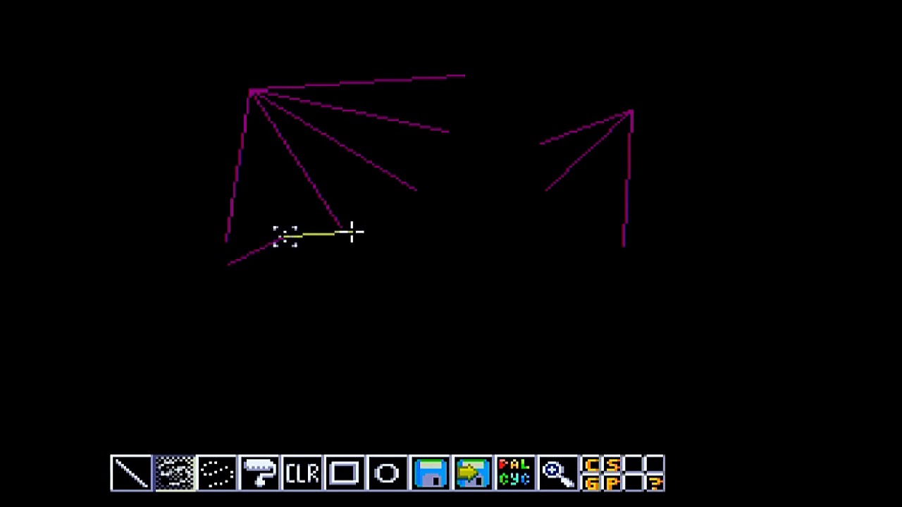
click(396, 233)
click(523, 236)
Close the outline down the right side and along the bottom, then draw a looping curve inside
click(622, 288)
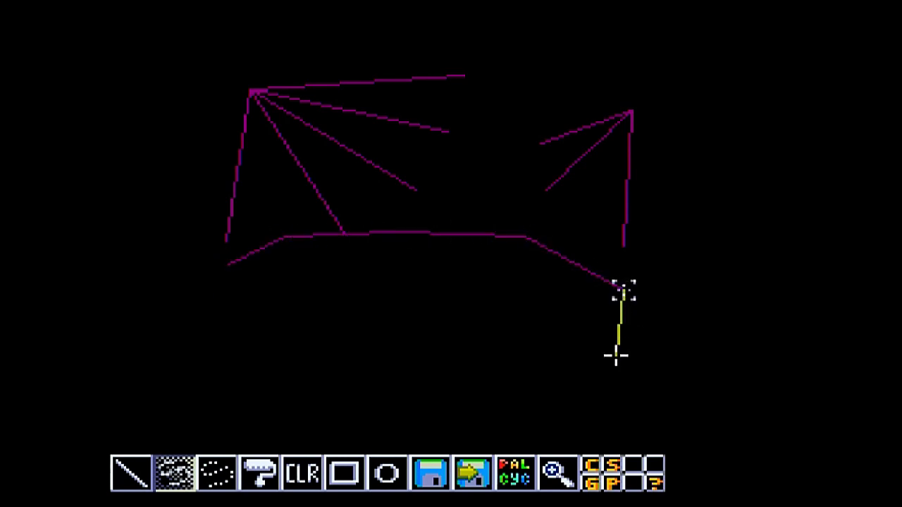
click(614, 360)
click(514, 378)
click(403, 380)
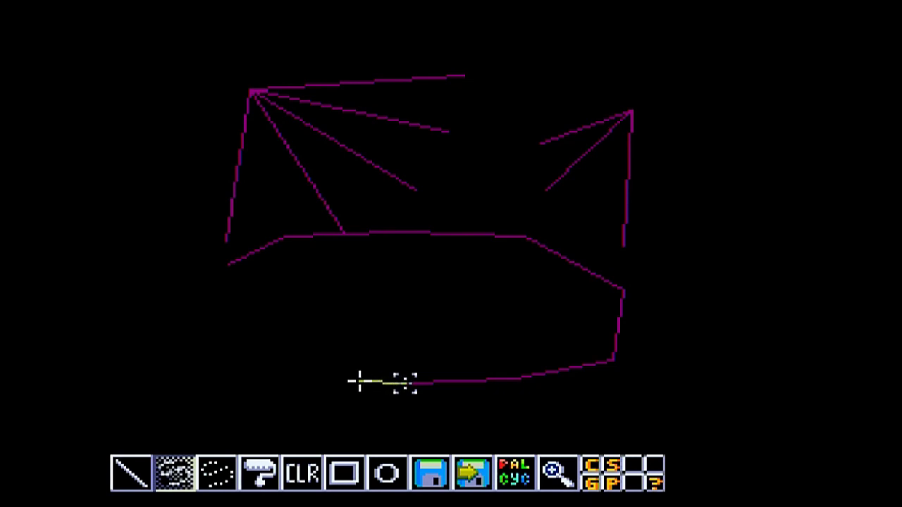
click(327, 375)
click(285, 338)
mouse_move(279, 329)
mouse_down()
mouse_move(223, 289)
mouse_move(191, 329)
mouse_move(246, 334)
mouse_move(304, 288)
mouse_move(408, 279)
mouse_move(434, 340)
mouse_move(357, 324)
mouse_move(410, 275)
mouse_move(513, 293)
mouse_move(530, 307)
mouse_up()
End the connected line and draw thick Pen strokes: a sweeping spiral and one to the left fan's point
right_click(532, 309)
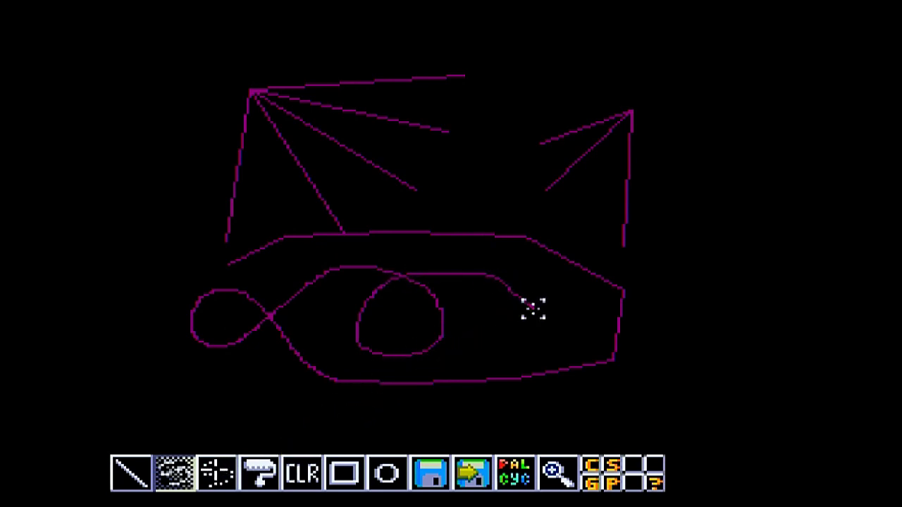
click(215, 472)
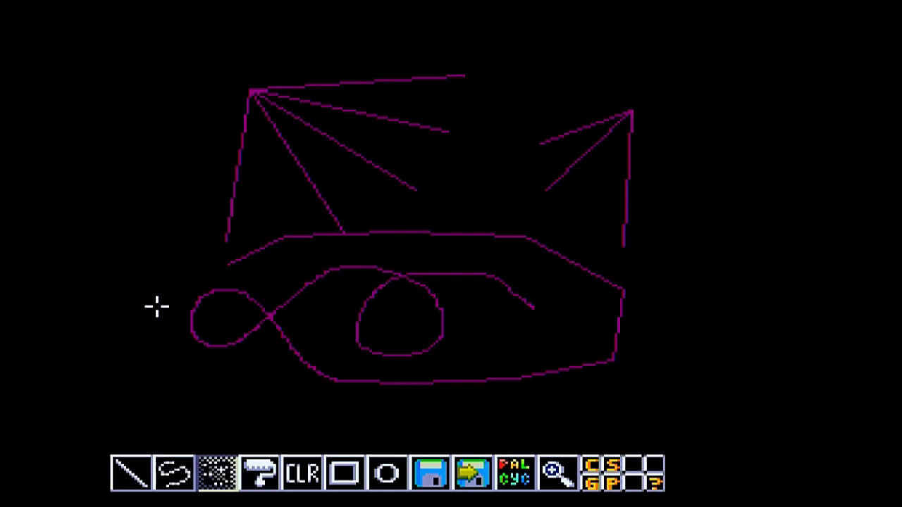
mouse_move(156, 307)
mouse_down()
mouse_move(185, 217)
mouse_move(188, 117)
mouse_move(306, 59)
mouse_move(556, 183)
mouse_move(427, 322)
mouse_move(362, 176)
mouse_move(454, 283)
mouse_move(387, 210)
mouse_move(439, 261)
mouse_move(408, 262)
mouse_up()
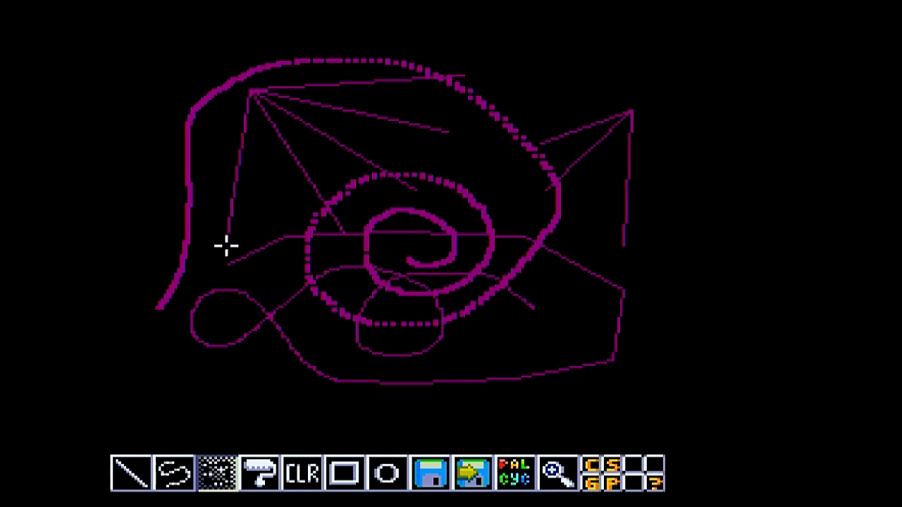
mouse_move(225, 246)
mouse_down()
mouse_move(258, 121)
mouse_move(278, 120)
mouse_move(333, 209)
mouse_up()
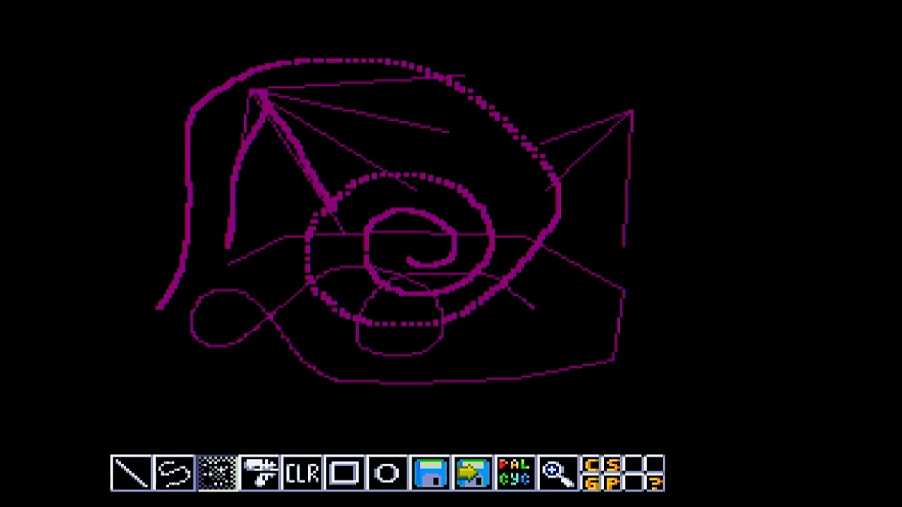
Bucket-fill the lower outline with red colour 160 and the background with blue
click(262, 472)
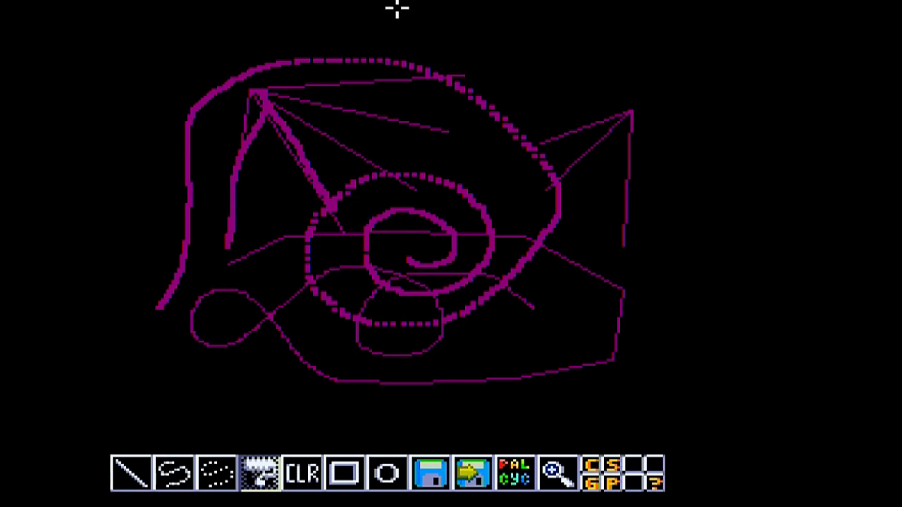
mouse_move(398, 9)
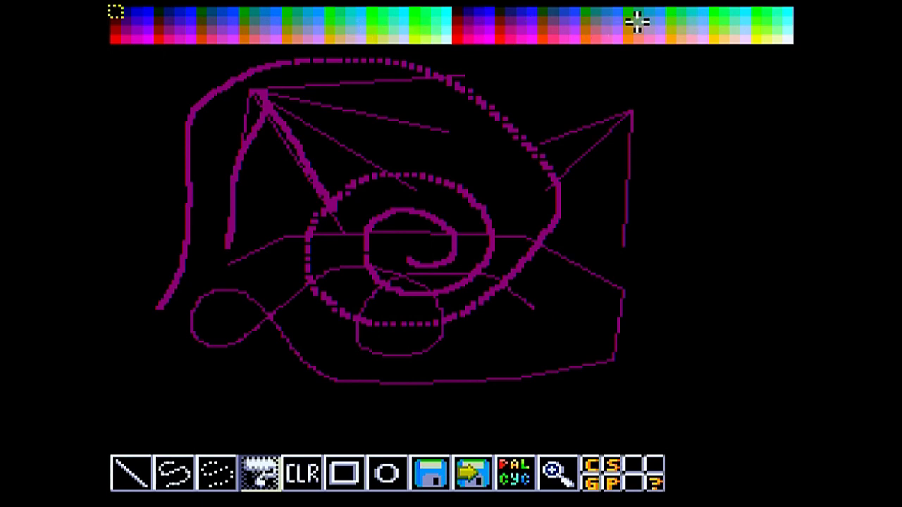
click(454, 28)
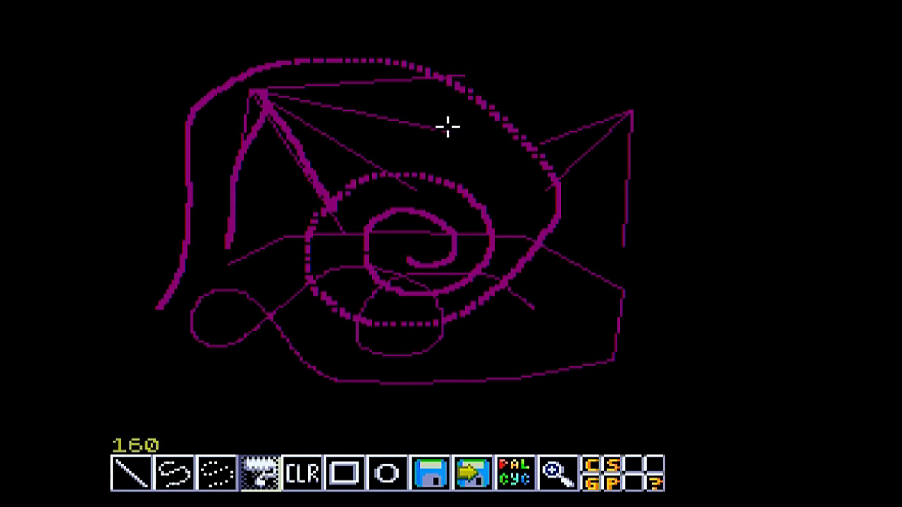
click(539, 288)
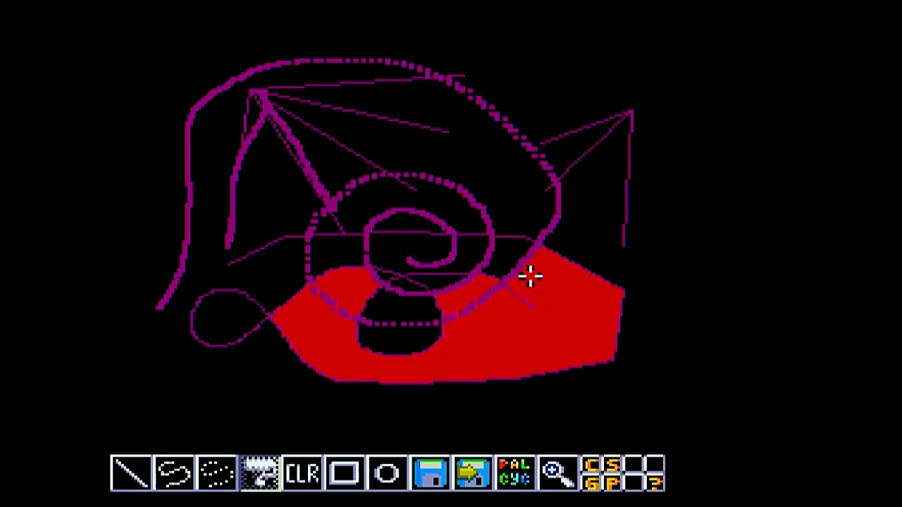
mouse_move(260, 8)
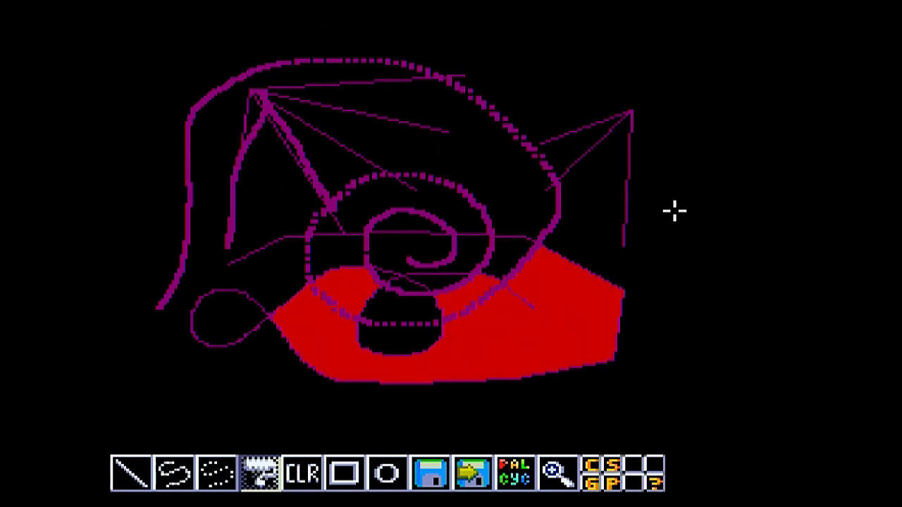
click(472, 245)
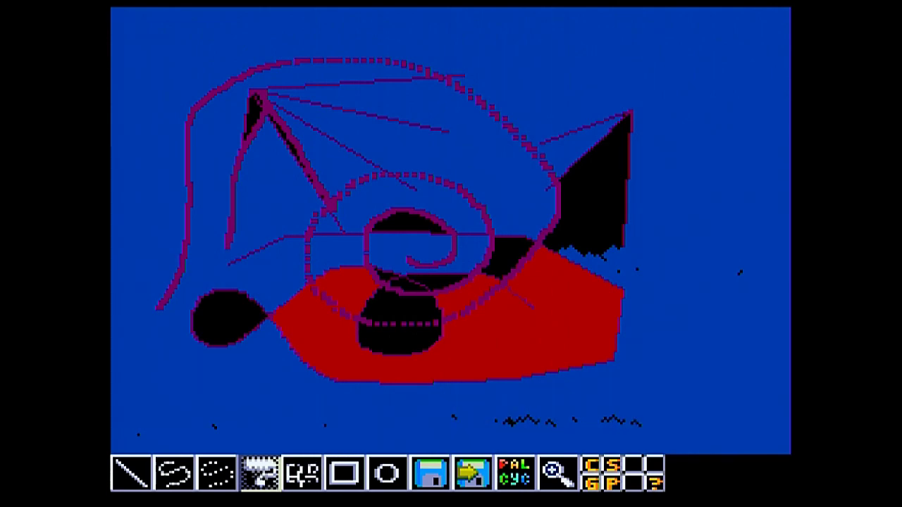
Clear the canvas and choose colour 255 (white) as the drawing colour
click(302, 476)
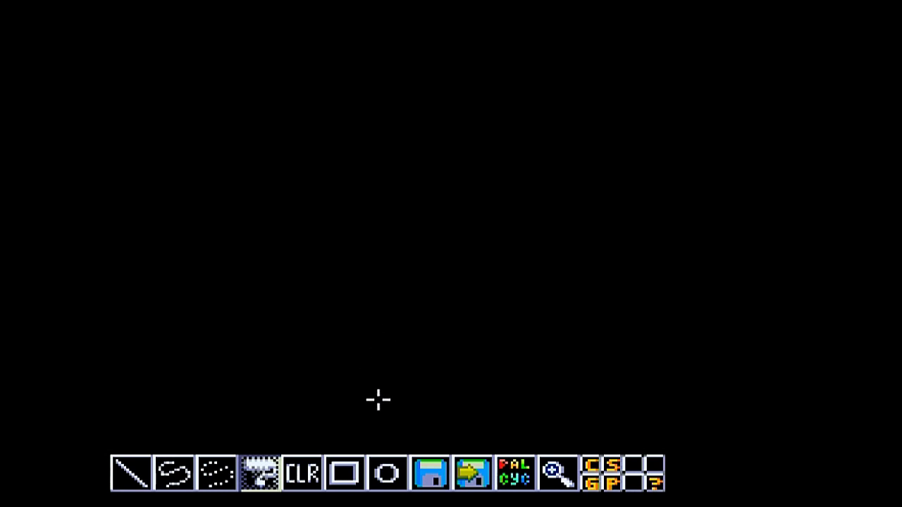
mouse_move(432, 14)
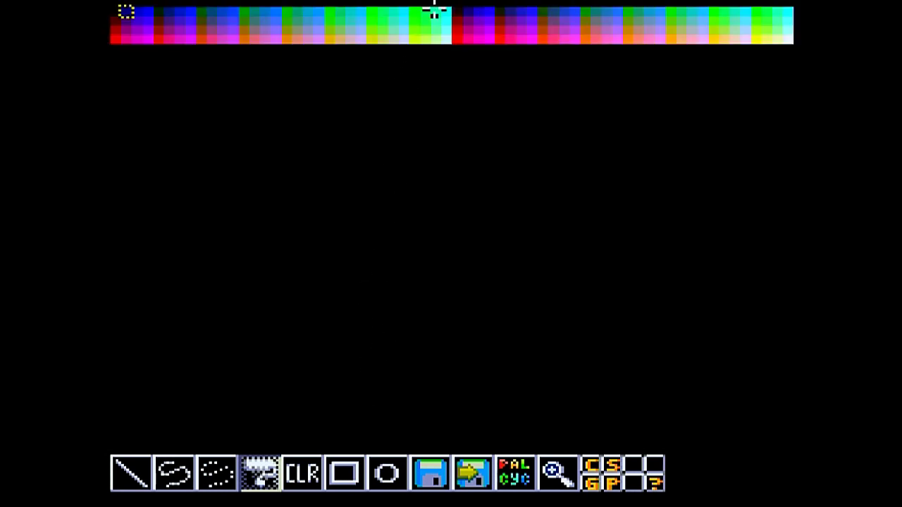
click(790, 40)
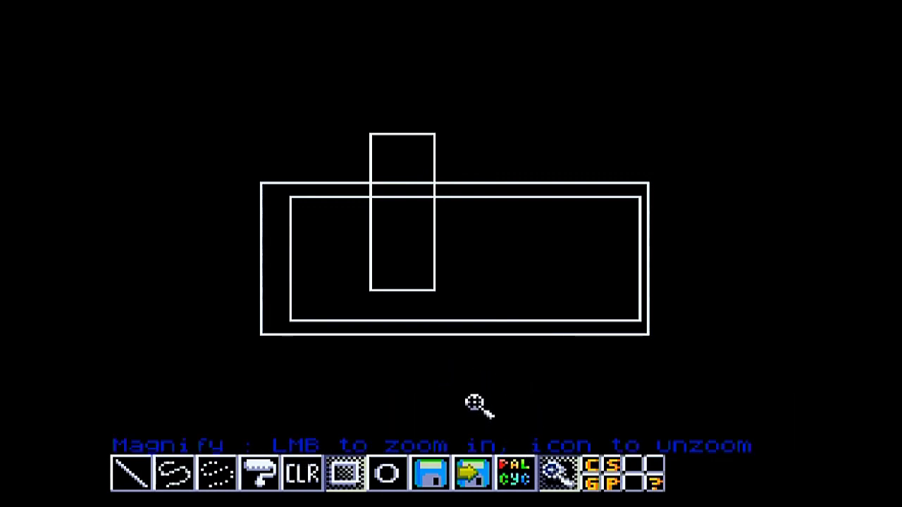
Magnify the rectangles' top-left corner and scroll the zoomed pixels with the cursor keys
click(274, 193)
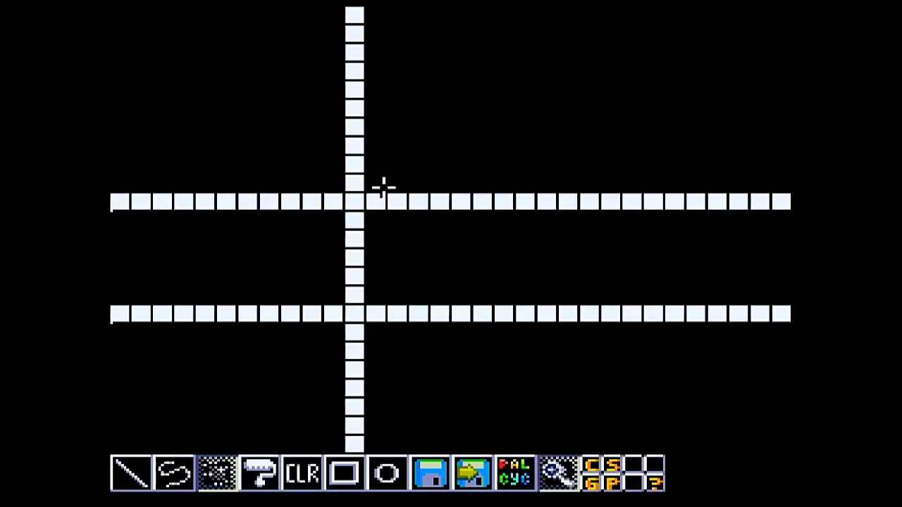
key(Up)
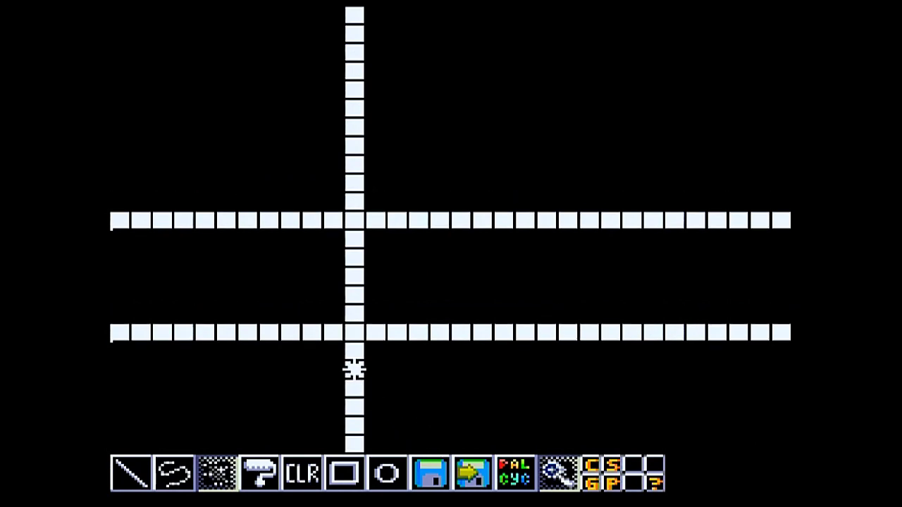
key(Up)
key(Left)
key(Left)
key(Left)
key(Left)
key(Left)
key(Left)
key(Left)
key(Left)
key(Left)
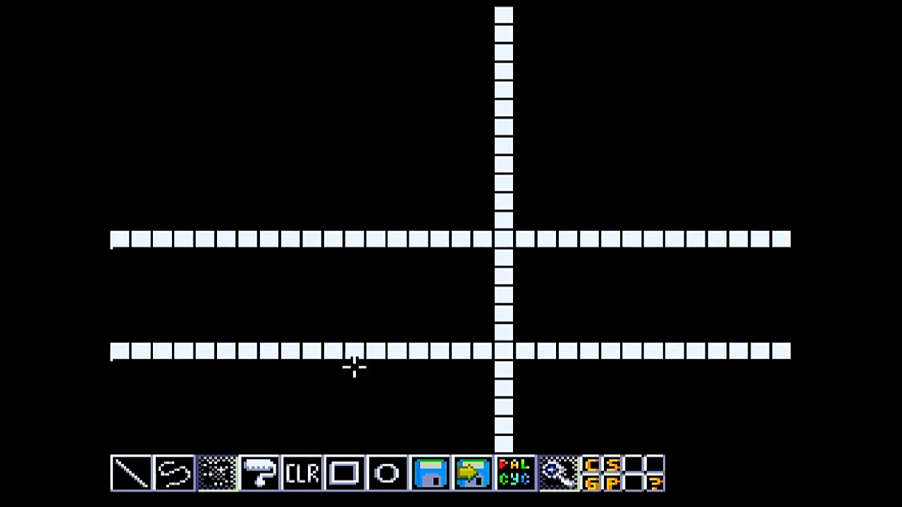
key(Left)
key(Left)
key(Left)
key(Left)
key(Left)
key(Left)
key(Left)
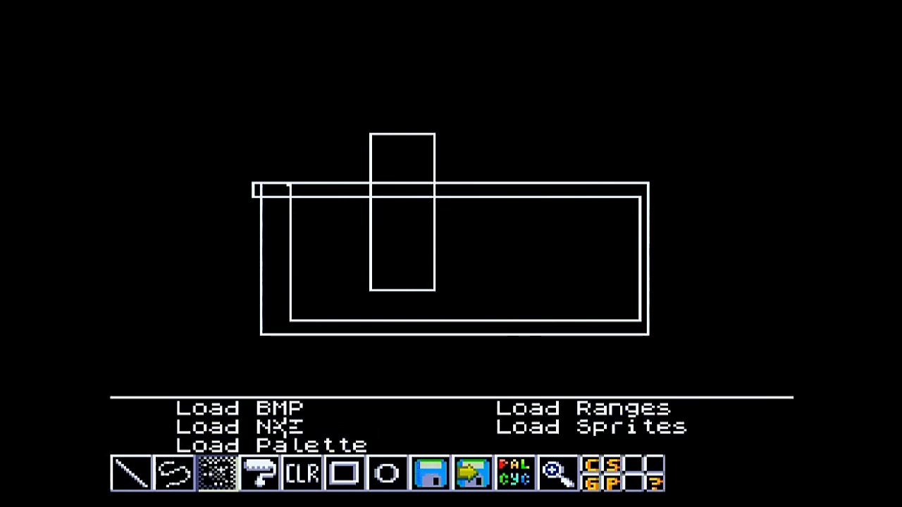
Choose Load NXI and enter the C:/BMPS/ folder
click(285, 428)
key(Down)
key(Down)
key(Down)
key(Down)
key(Down)
key(Down)
key(Down)
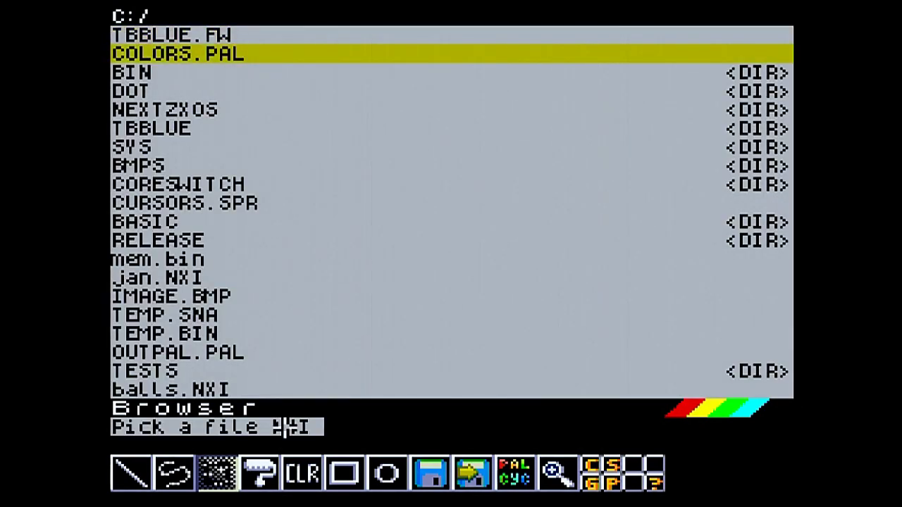
key(Return)
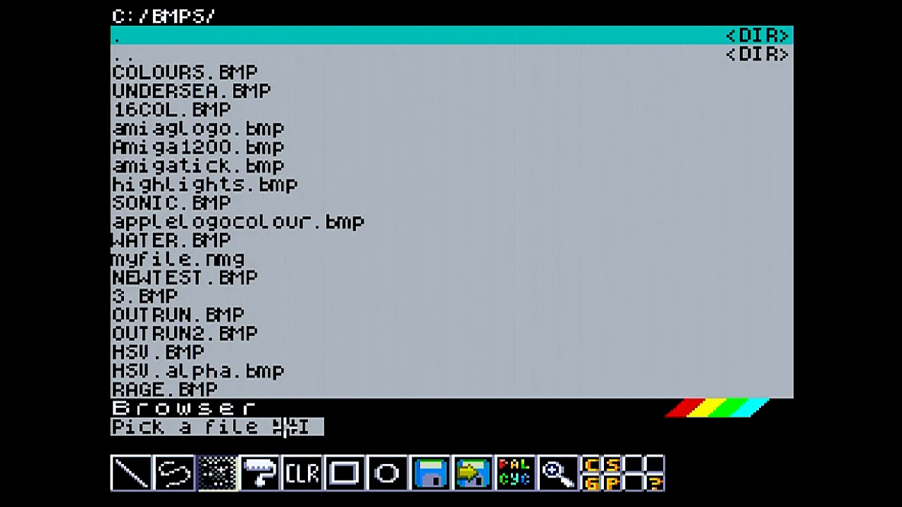
Page through the BMPS files to ship.NXI and load it onto the canvas
key(Page_Down)
key(Page_Down)
key(Up)
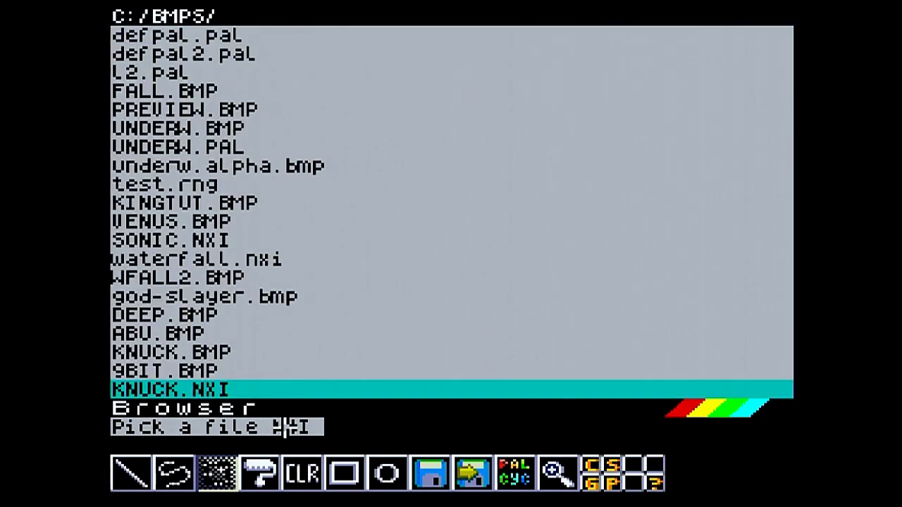
key(Up)
key(Up)
key(Up)
key(Up)
key(Up)
key(Up)
key(Up)
key(Up)
key(Up)
key(Up)
key(Up)
key(Up)
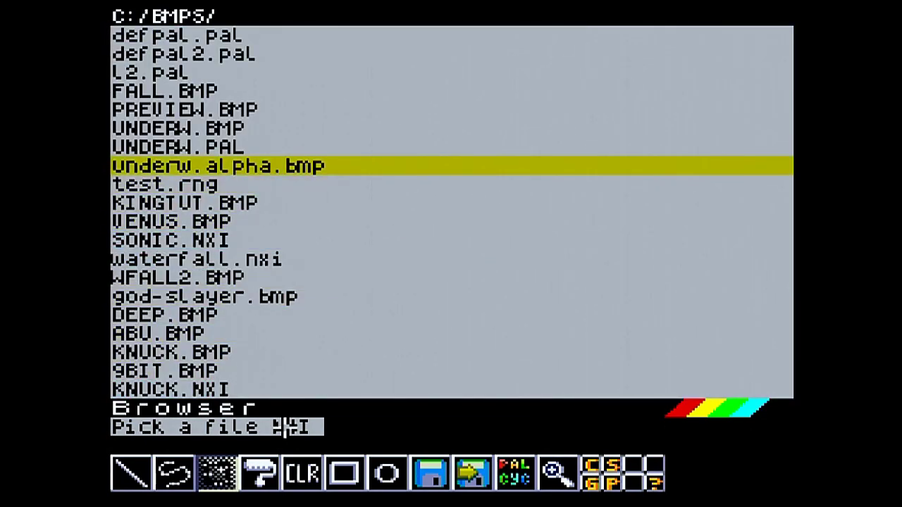
key(Up)
key(Up)
key(Up)
key(Up)
key(Up)
key(Up)
key(Up)
key(Up)
key(Up)
key(Up)
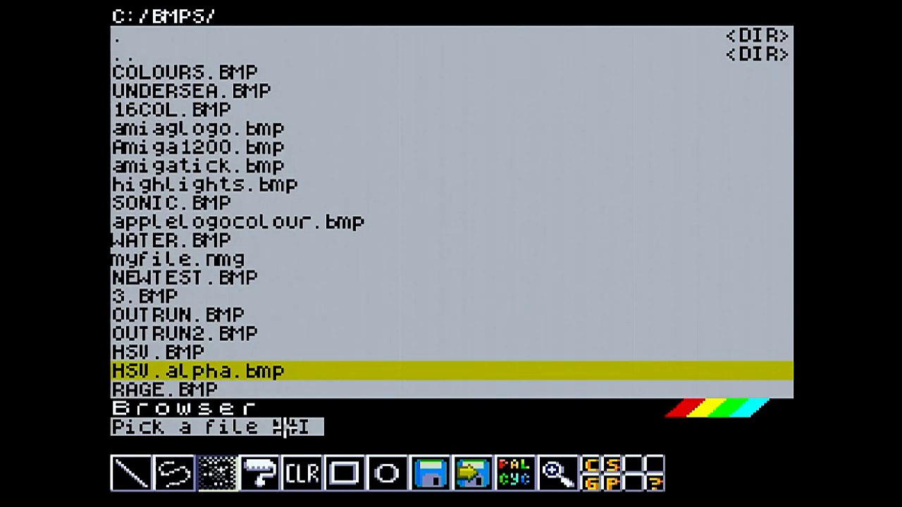
key(Down)
key(Down)
key(Down)
key(Down)
key(Down)
key(Down)
key(Down)
key(Down)
key(Down)
key(Down)
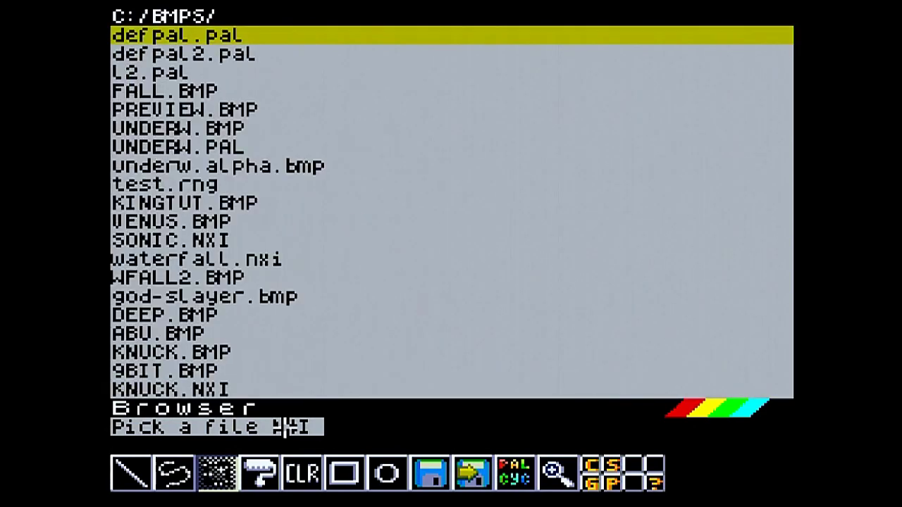
key(Down)
key(Down)
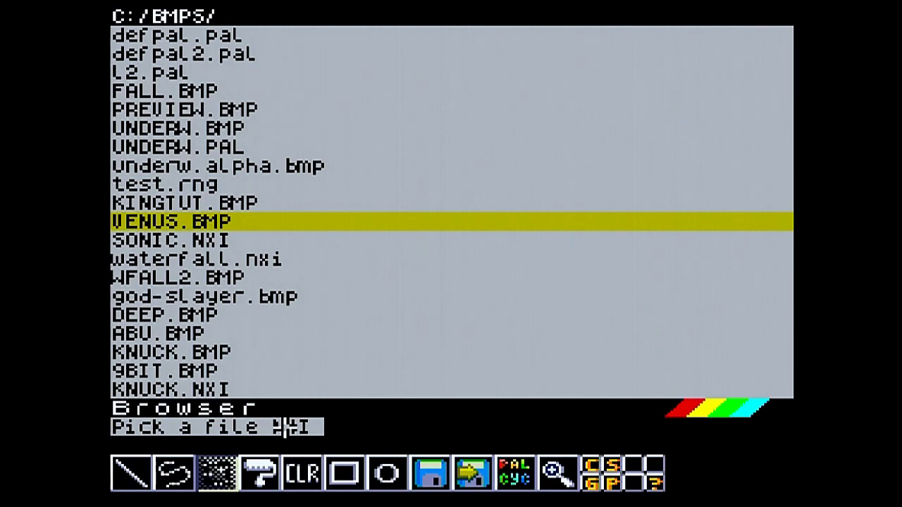
key(Right)
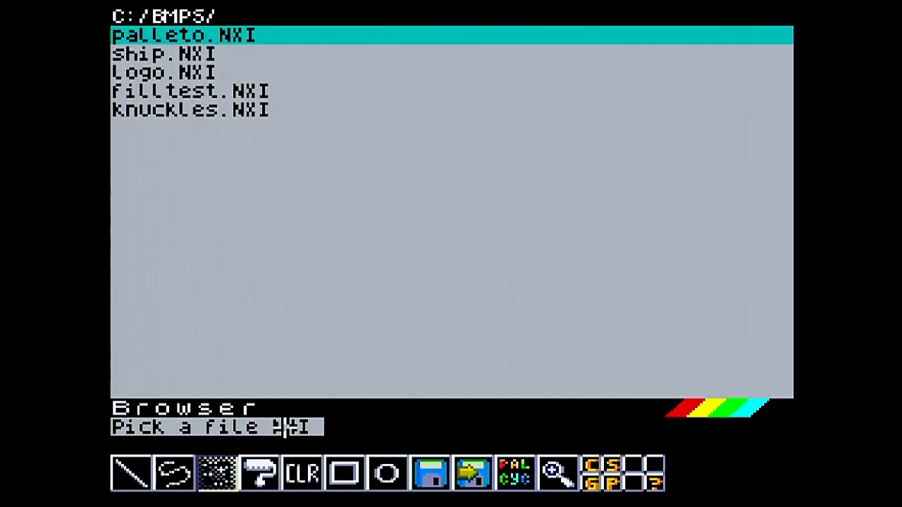
key(Down)
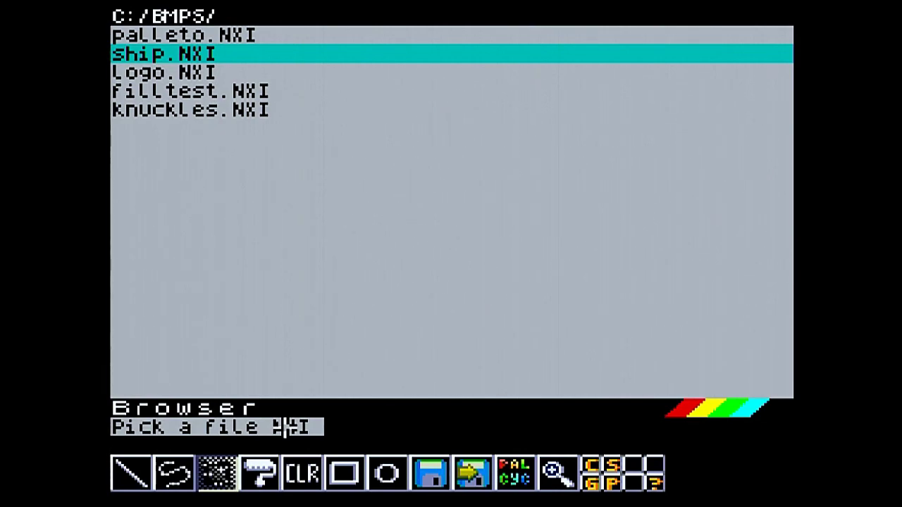
key(Return)
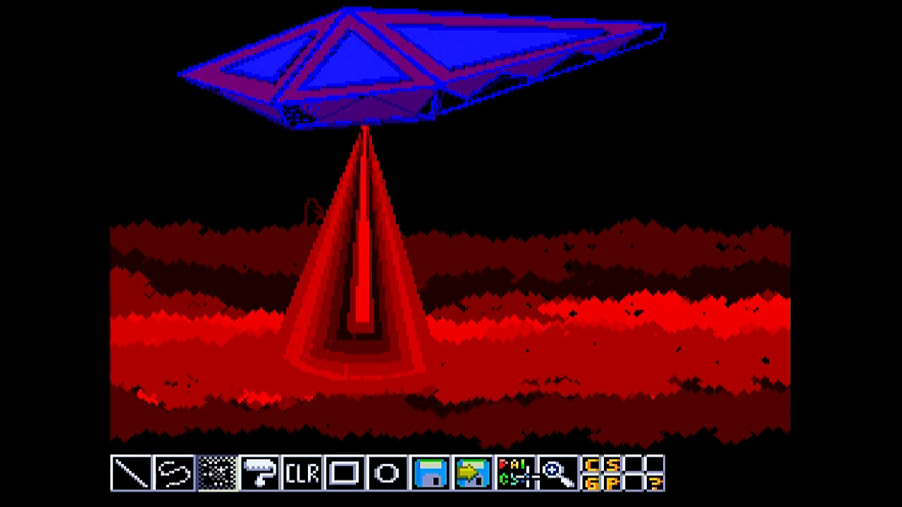
click(525, 471)
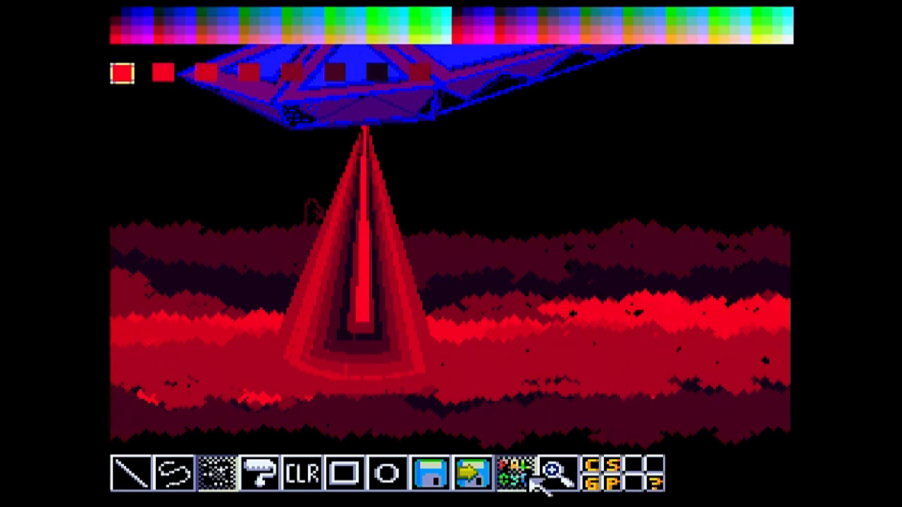
right_click(437, 153)
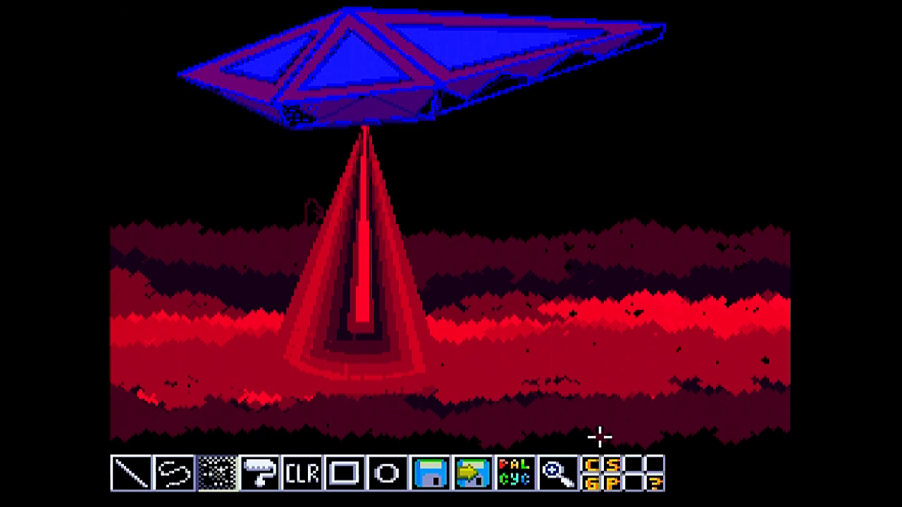
key(Tab)
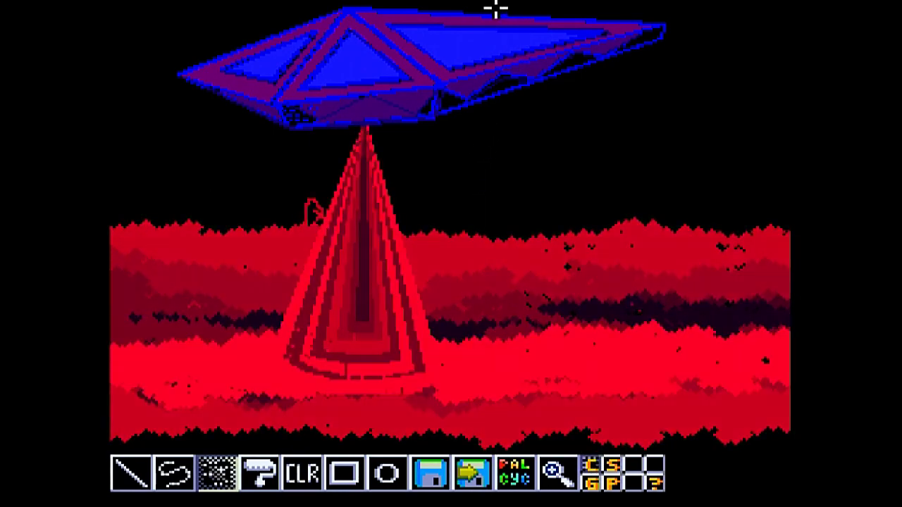
mouse_move(493, 8)
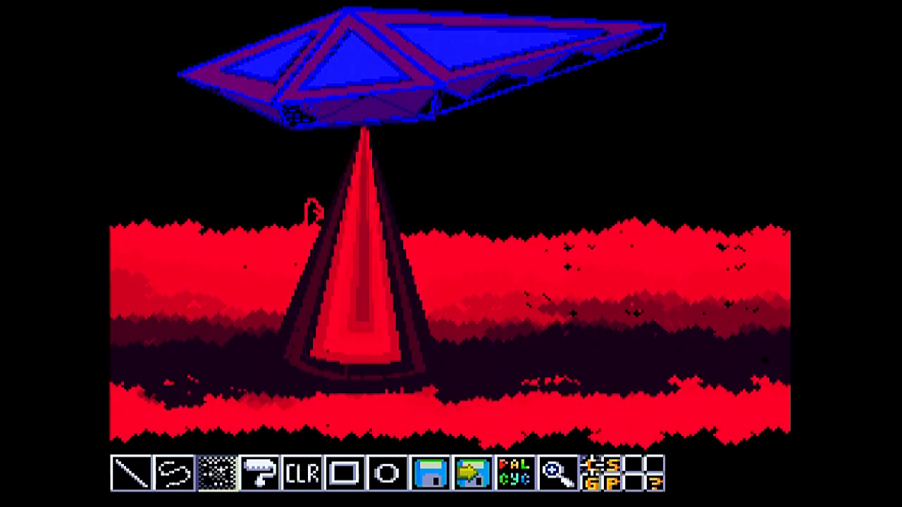
key(Tab)
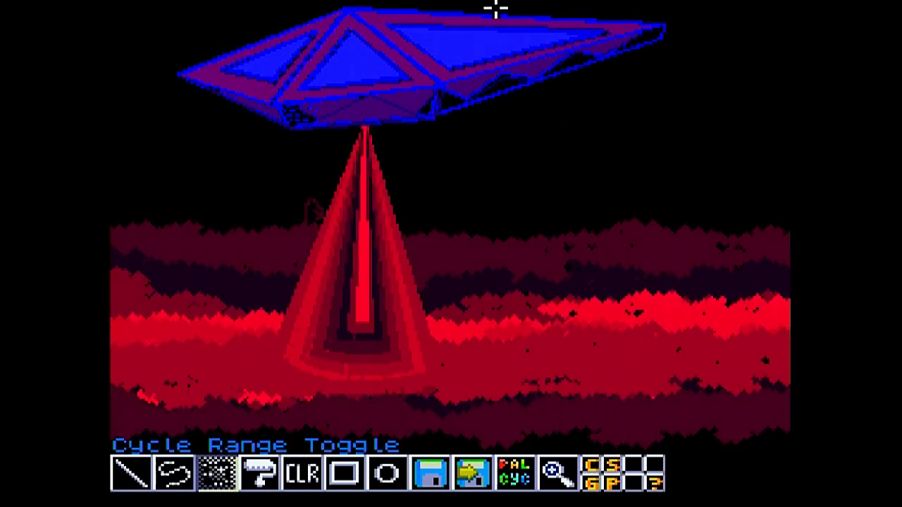
mouse_move(495, 8)
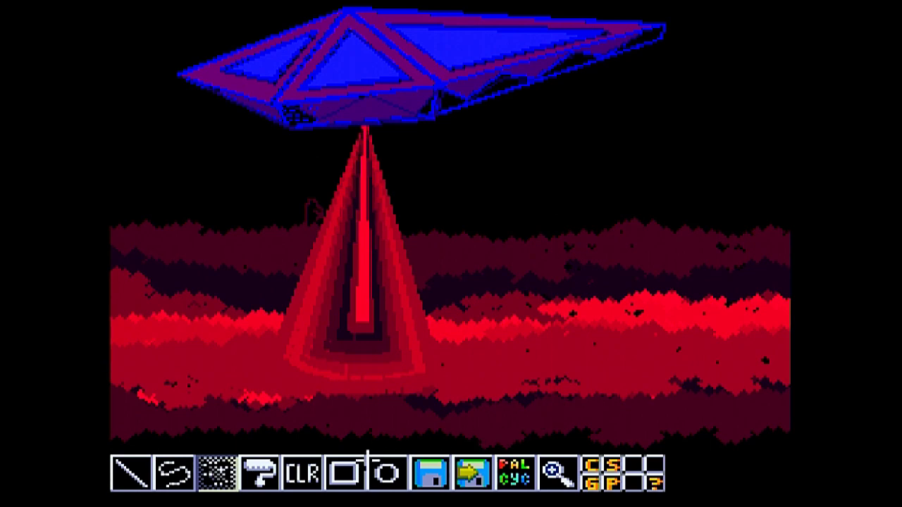
Clear the screen, pick black, and clear again so the canvas is black
click(310, 468)
right_click(309, 203)
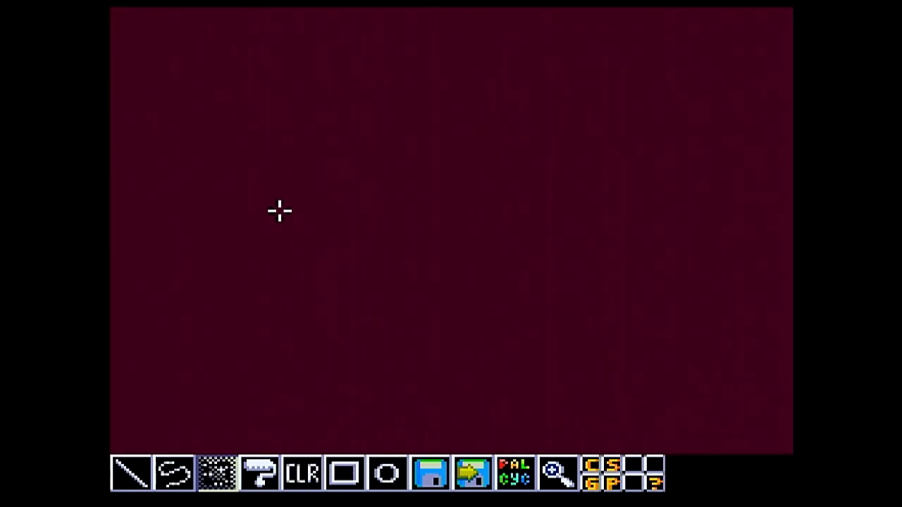
mouse_move(181, 9)
click(113, 9)
click(284, 464)
right_click(289, 470)
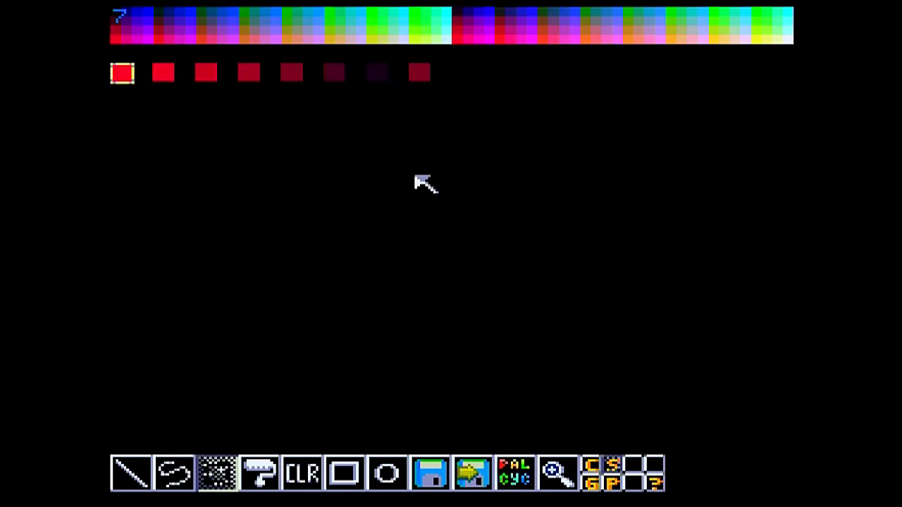
Pick a red shade and draw a fan of lines out from the centre
click(412, 199)
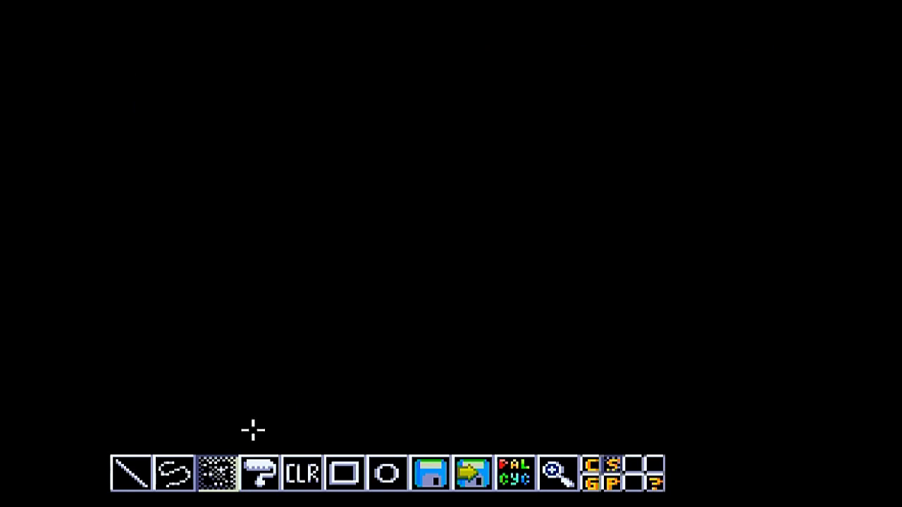
click(131, 473)
mouse_move(298, 181)
mouse_down()
mouse_move(343, 302)
mouse_move(408, 248)
mouse_move(406, 37)
mouse_move(404, 147)
mouse_move(402, 48)
mouse_move(434, 50)
mouse_move(512, 99)
mouse_move(561, 149)
mouse_move(588, 221)
mouse_move(585, 278)
mouse_move(567, 306)
mouse_move(524, 337)
mouse_move(455, 367)
mouse_move(389, 370)
mouse_move(289, 326)
mouse_move(258, 284)
mouse_move(250, 255)
mouse_move(247, 203)
mouse_move(261, 143)
mouse_move(336, 58)
mouse_move(381, 40)
mouse_up()
right_click(402, 245)
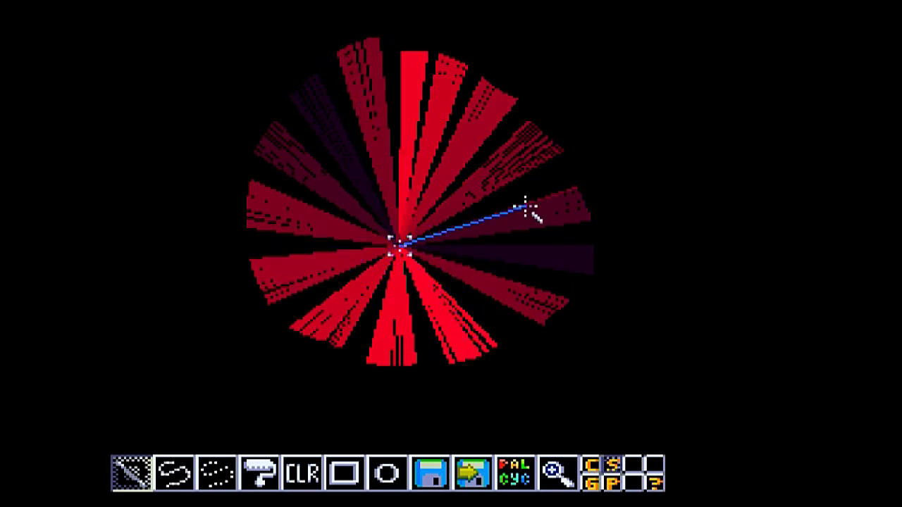
Turn on colour cycling for the fan and set the cycle range to 1
click(594, 465)
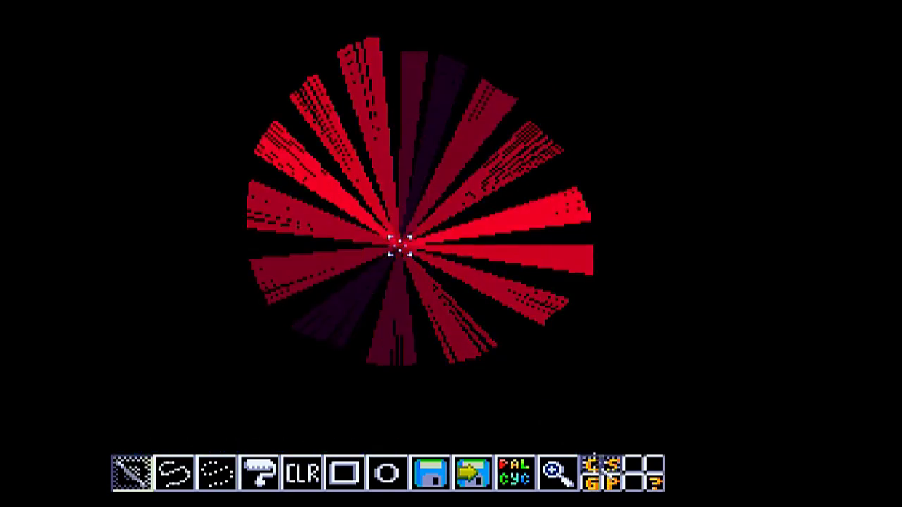
key(1)
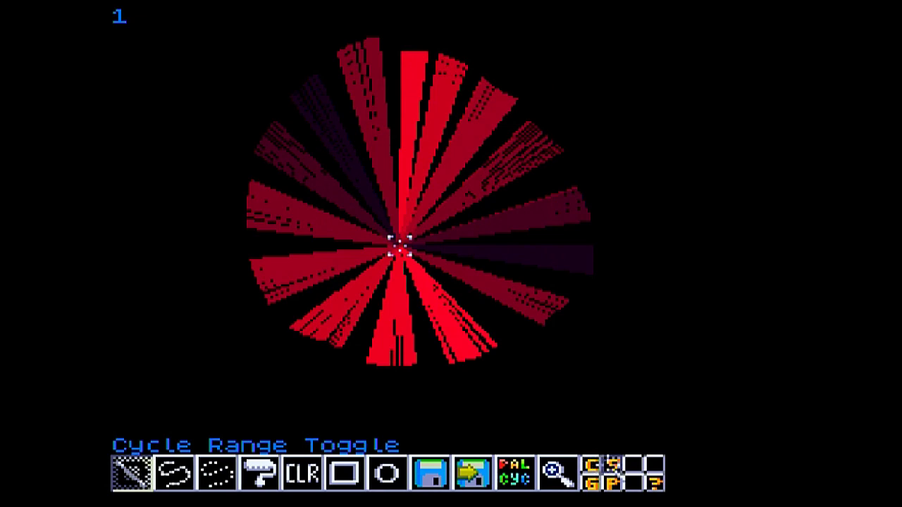
key(2)
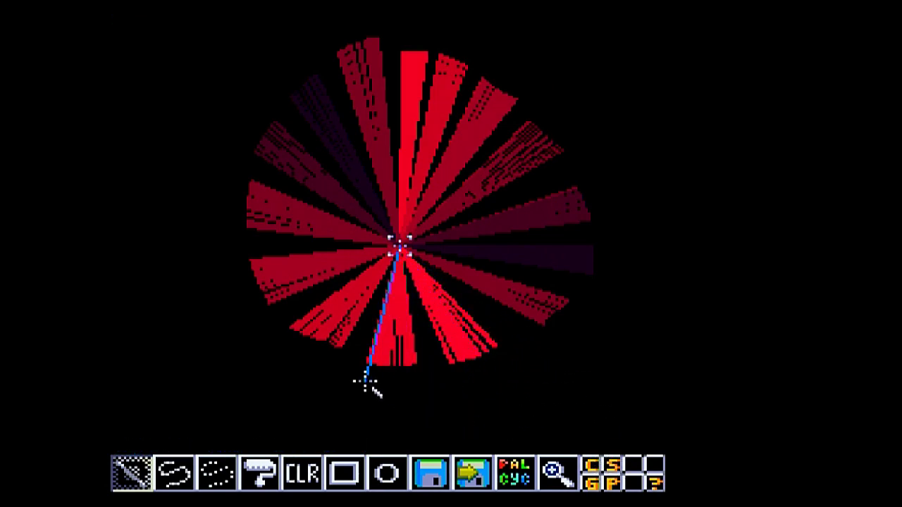
Load SONIC.NXI from C:/BMPS/ through the Load NXI browser
click(423, 468)
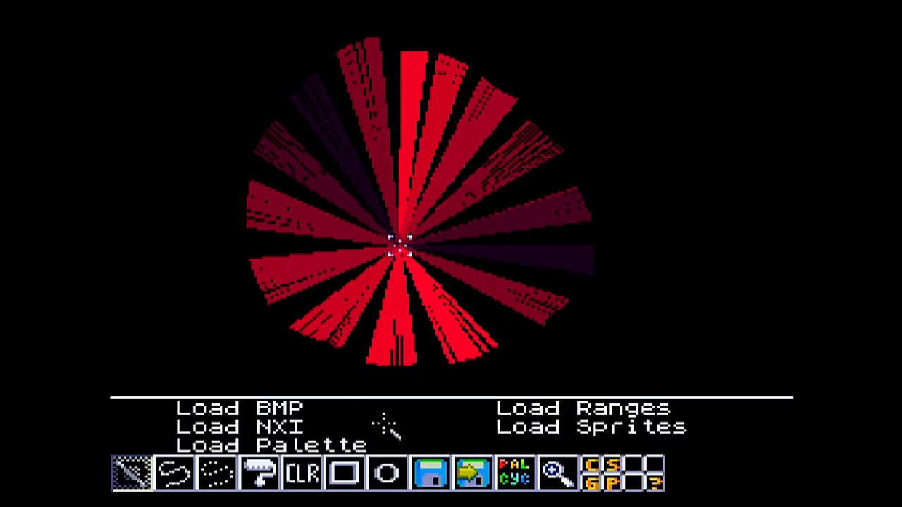
click(278, 428)
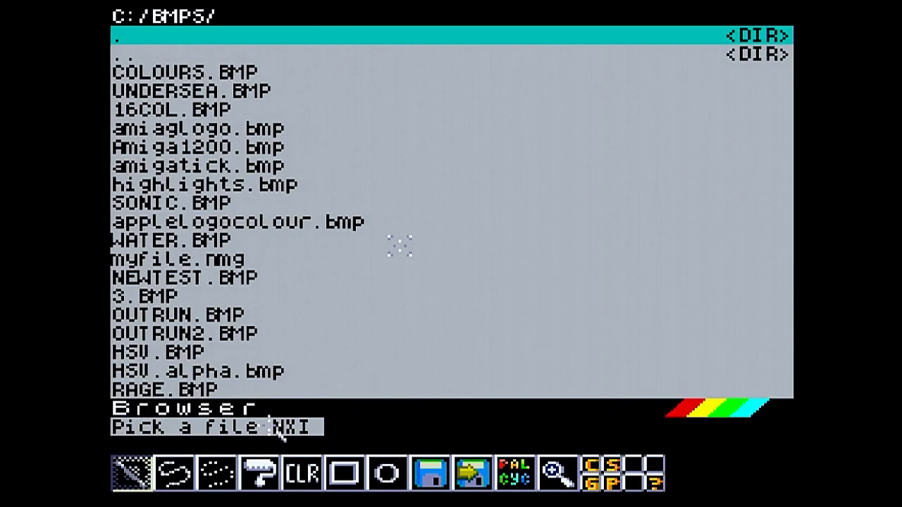
key(Page_Down)
key(Page_Down)
key(Up)
key(Up)
key(Up)
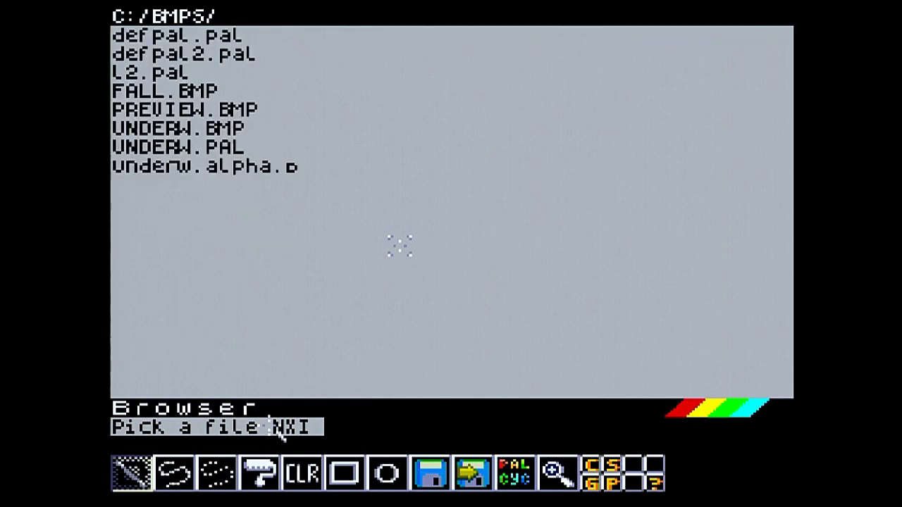
key(Up)
key(Down)
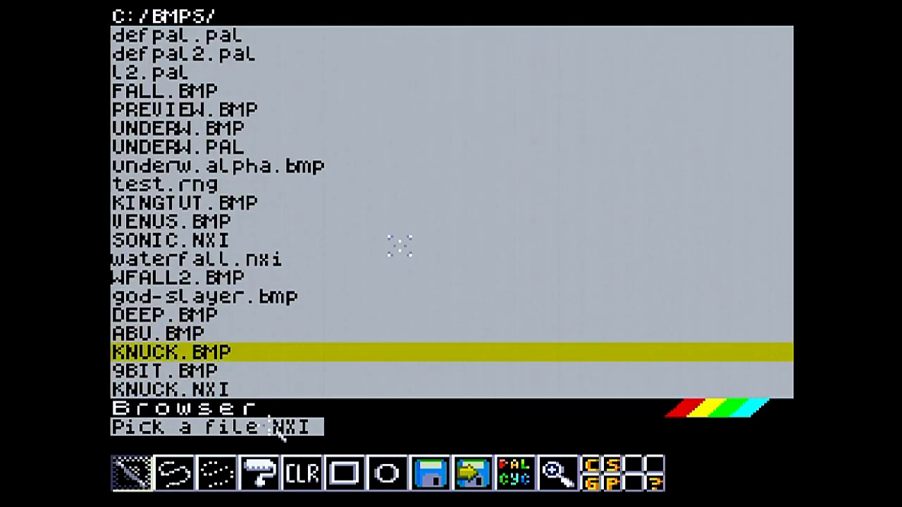
key(Up)
key(Up)
key(Up)
key(Up)
key(Up)
key(Up)
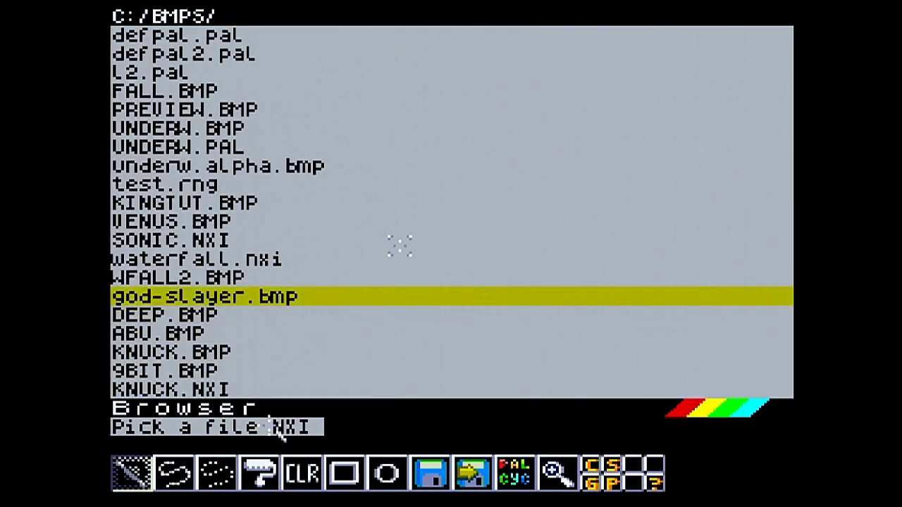
key(Return)
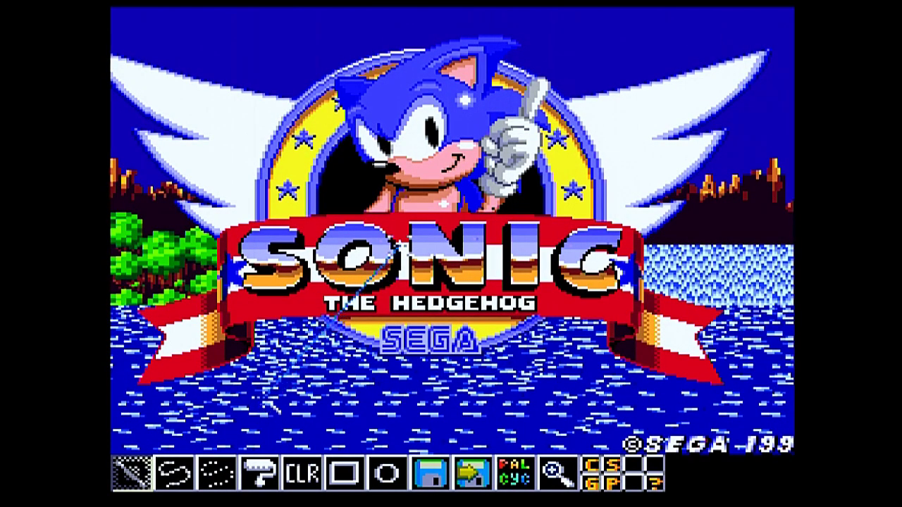
Draw a line down from the SONIC title, then close the colour cycling palette panel
mouse_move(396, 245)
mouse_down()
mouse_move(444, 376)
mouse_move(564, 447)
mouse_up()
click(220, 471)
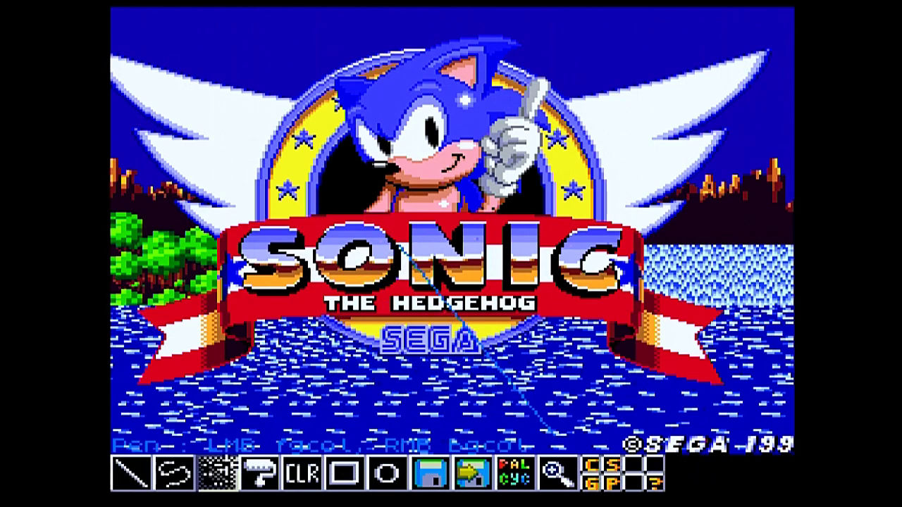
click(589, 467)
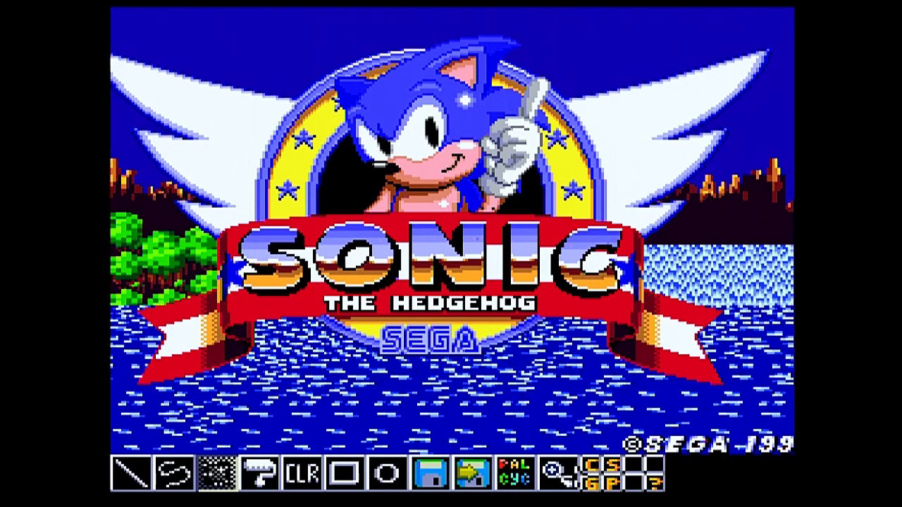
click(515, 472)
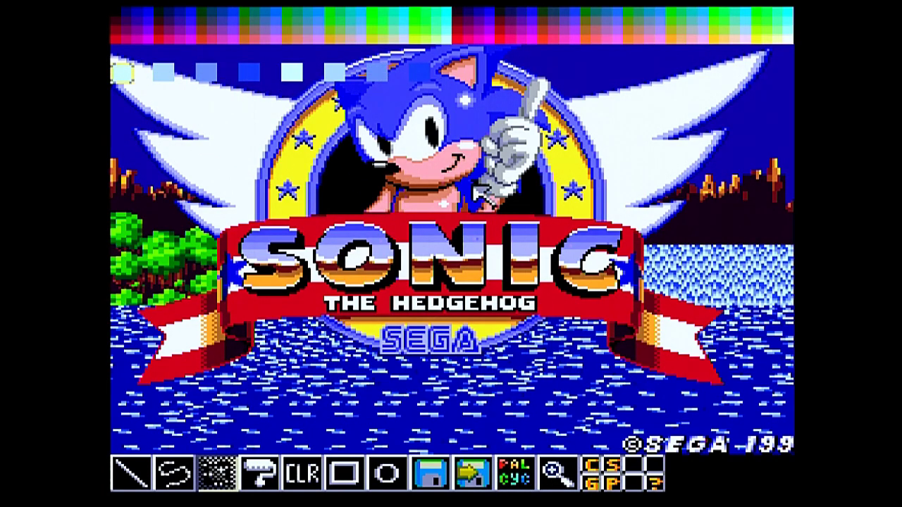
click(505, 373)
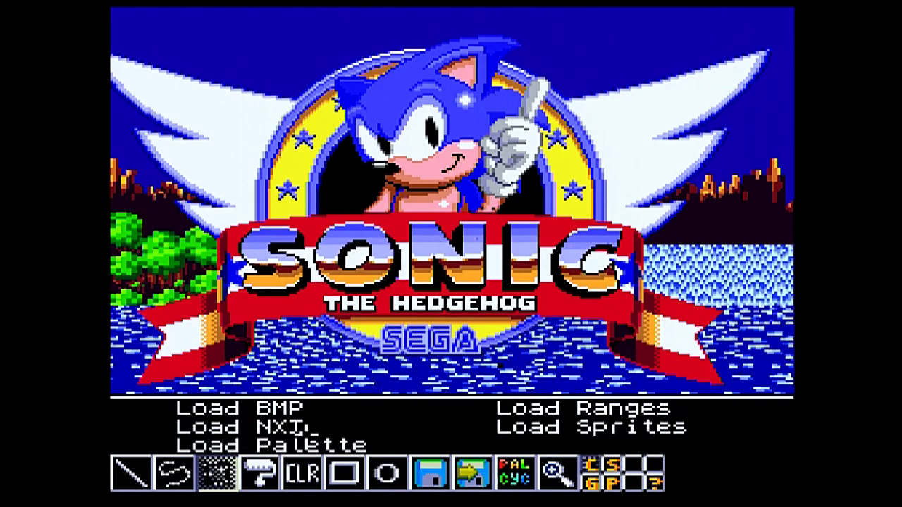
Load knuckles.NXI onto the canvas and magnify its striped waterfall
click(276, 427)
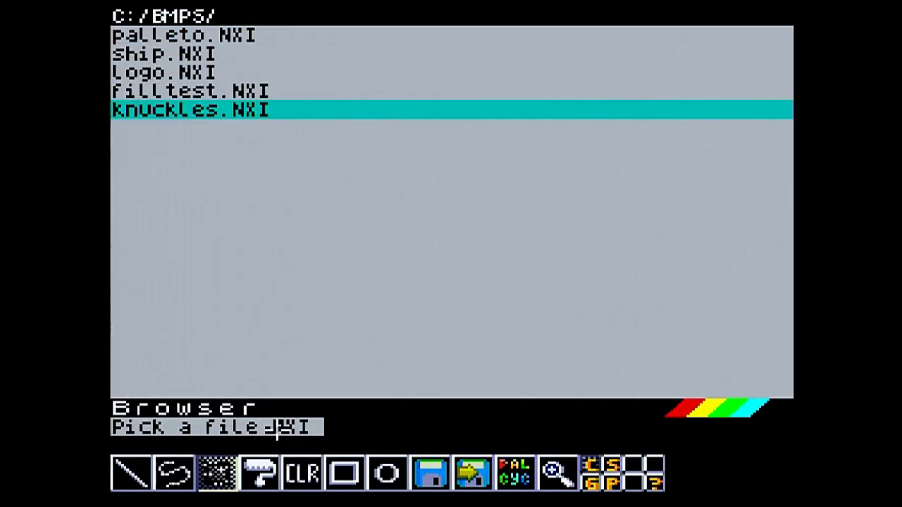
key(Up)
key(Up)
key(Up)
key(Up)
key(Down)
key(Down)
key(Down)
key(Down)
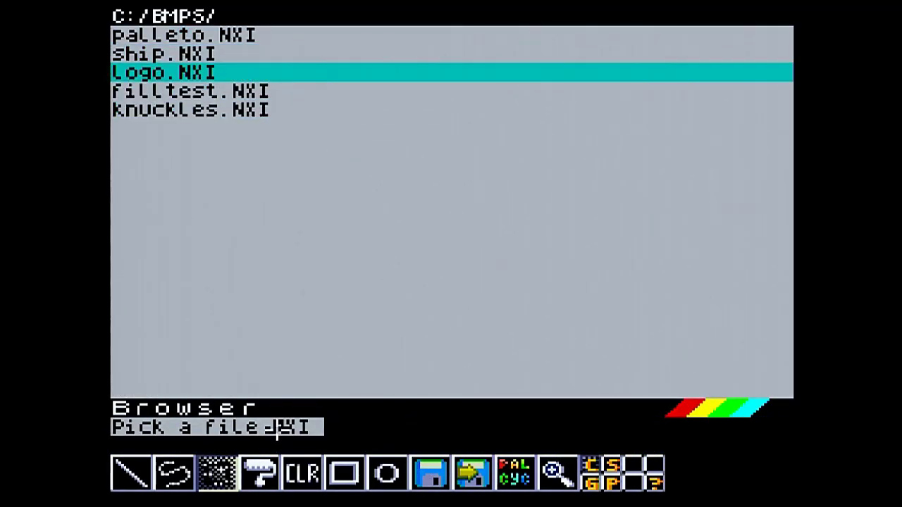
key(Return)
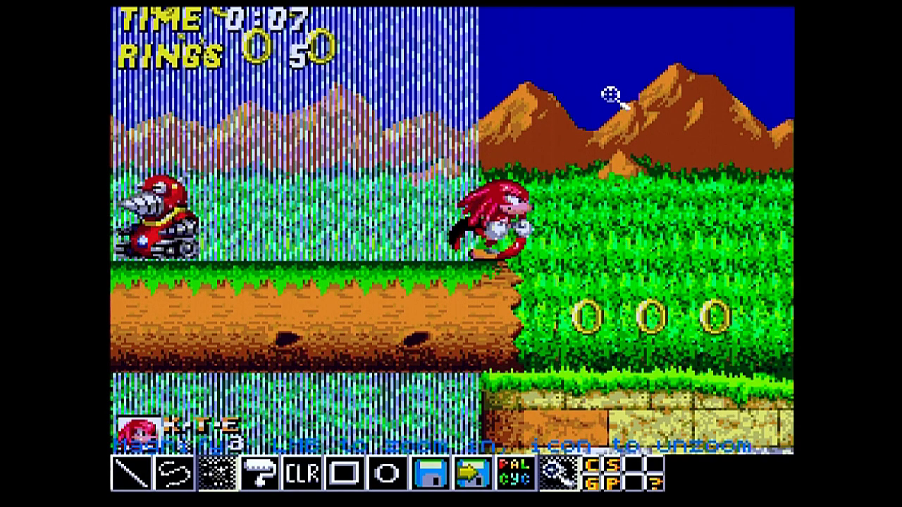
click(465, 32)
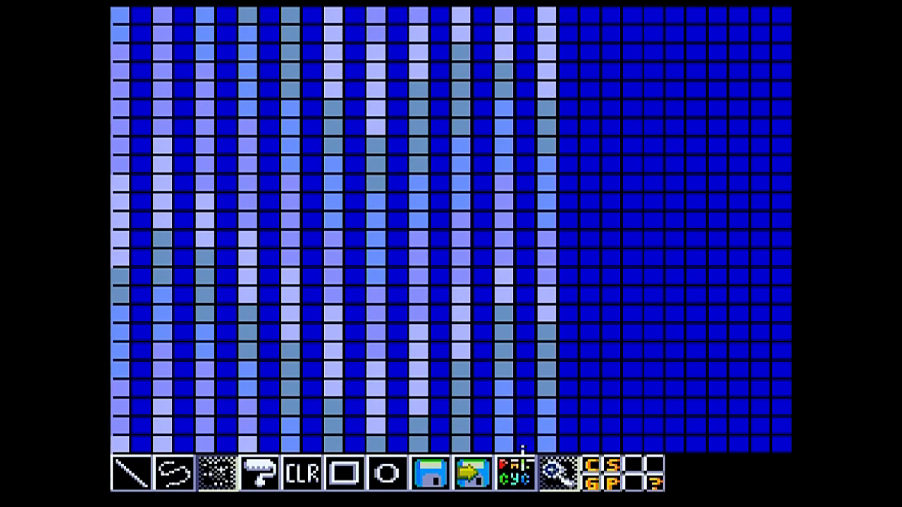
Show and hide the PAL CYC palette, then start colour cycling with CS
click(523, 479)
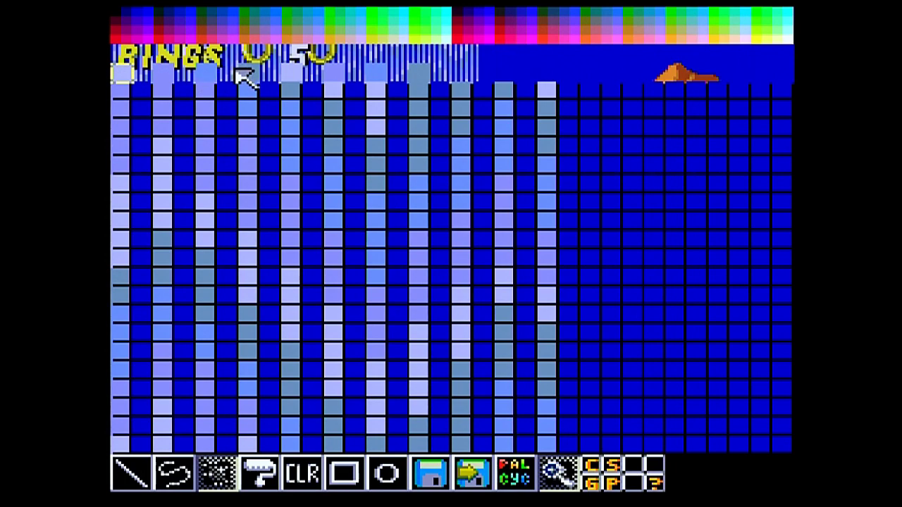
click(558, 474)
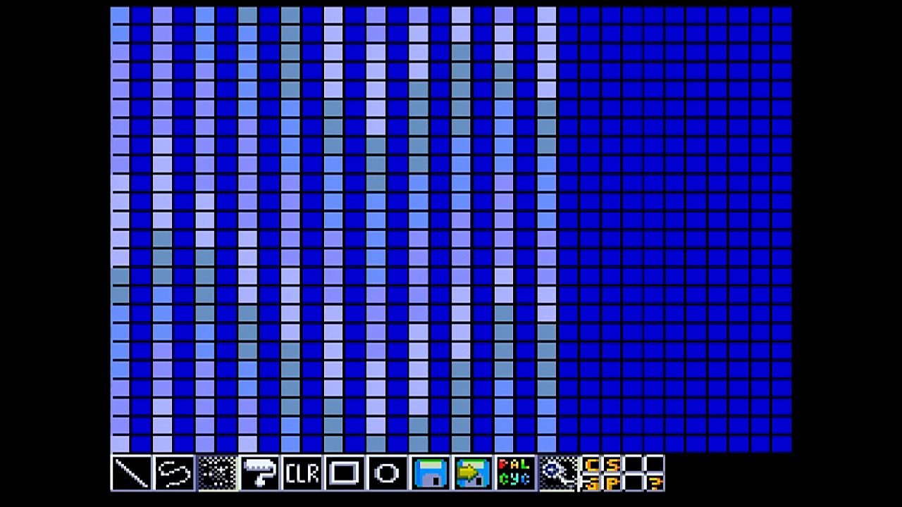
click(588, 466)
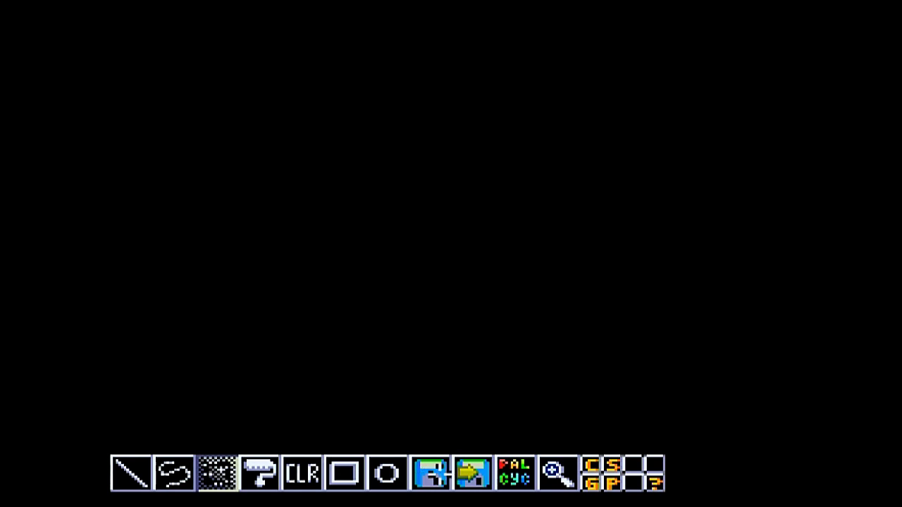
Browse up to the drive root and load OUTPAL2.PAL as the palette
click(431, 471)
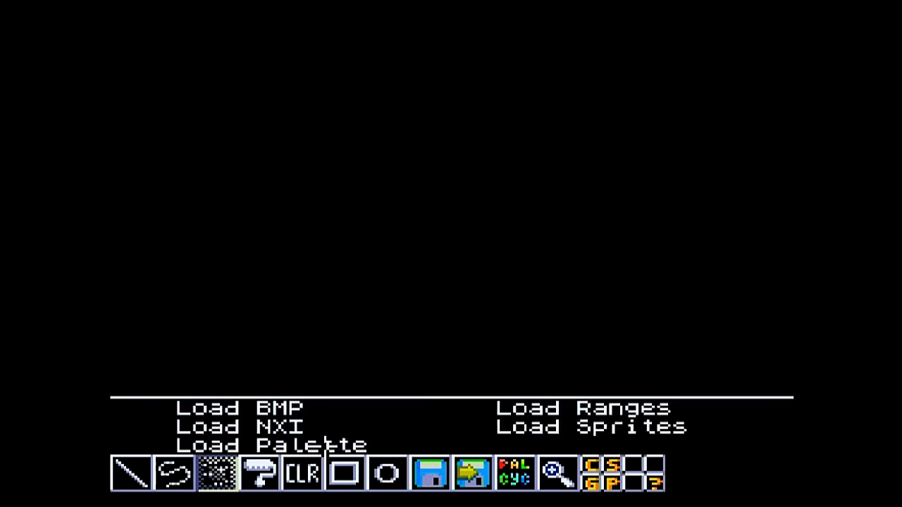
click(326, 444)
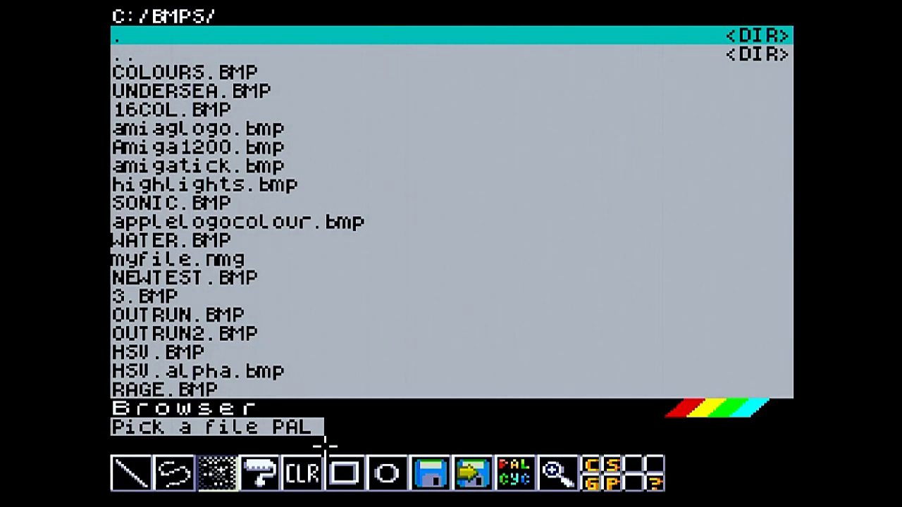
key(Down)
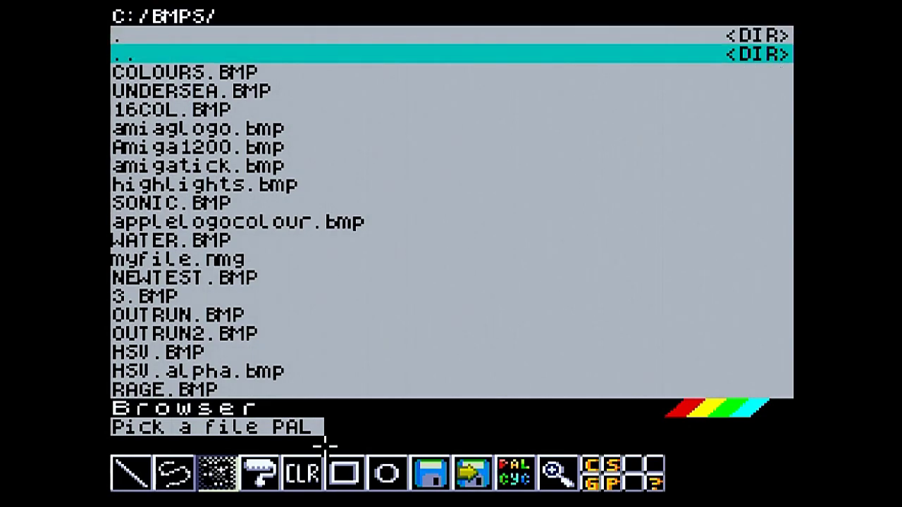
key(Down)
key(Down)
key(Down)
key(Down)
key(Down)
key(Down)
key(Down)
key(Down)
key(Down)
key(Down)
key(Down)
key(Down)
key(Down)
key(Down)
key(Down)
key(Down)
key(Down)
key(Down)
key(Down)
key(Down)
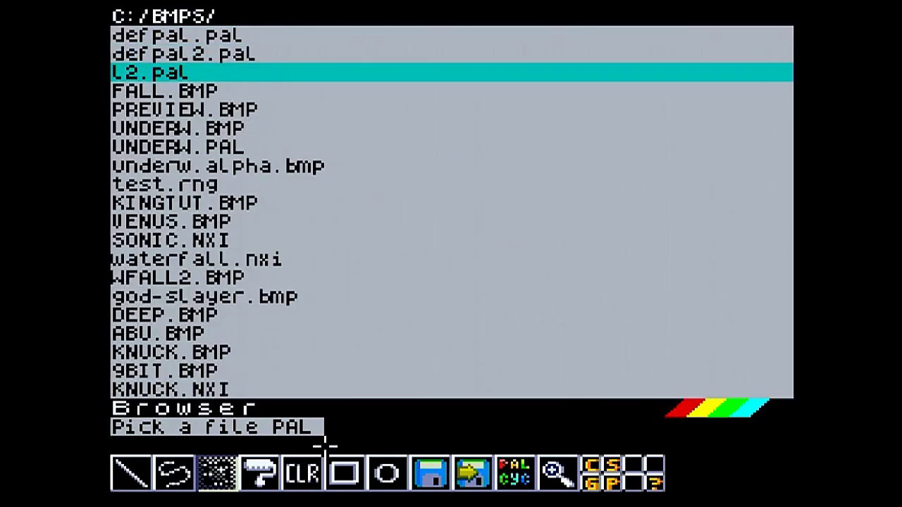
key(Down)
key(Down)
key(Down)
key(Down)
key(Down)
key(Down)
key(Down)
key(Down)
key(Down)
key(Down)
key(Down)
key(Down)
key(Down)
key(Down)
key(Down)
key(Down)
key(Down)
key(Down)
key(Down)
key(Down)
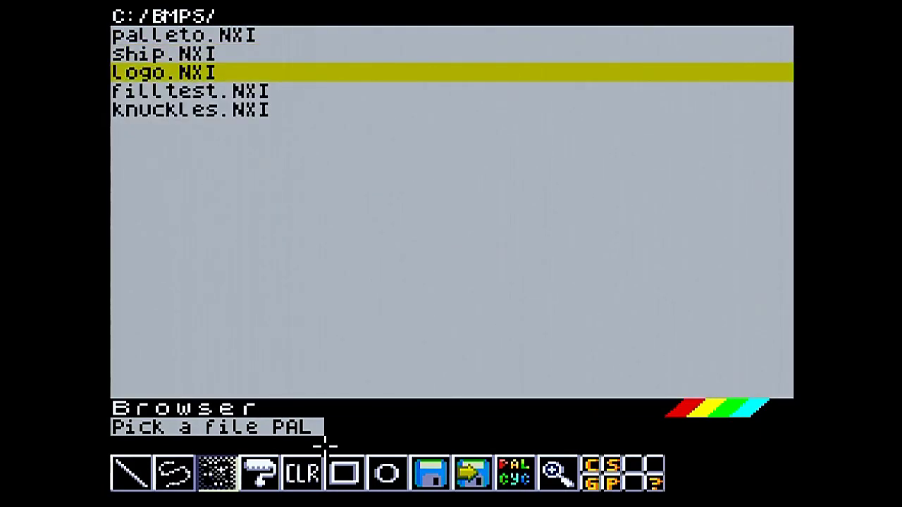
key(Up)
key(Up)
key(Up)
key(Up)
key(Up)
key(Up)
key(Up)
key(Up)
key(Up)
key(Up)
key(Up)
key(Up)
key(Up)
key(Up)
key(Up)
key(Up)
key(Up)
key(Up)
key(Up)
key(Up)
key(Down)
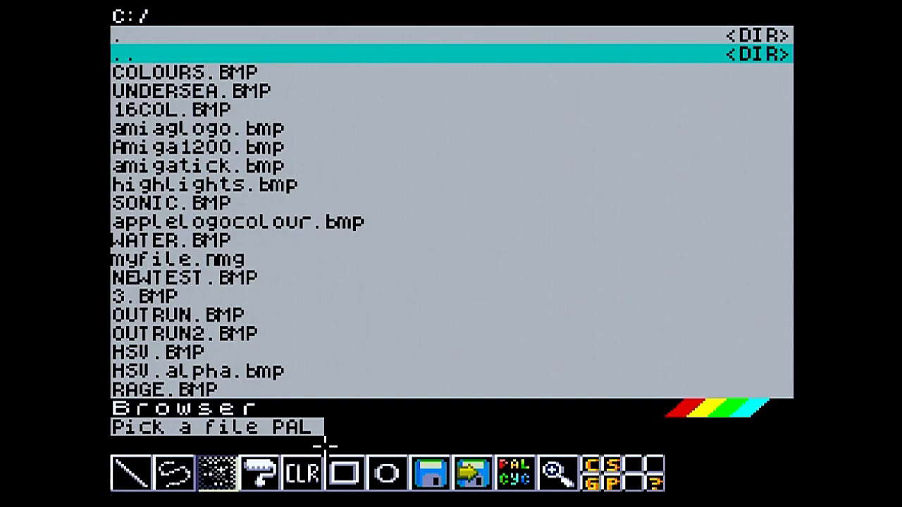
key(Return)
key(Down)
key(Down)
key(Down)
key(Down)
key(Down)
key(Down)
key(Down)
key(Down)
key(Down)
key(Down)
key(Down)
key(Down)
key(Down)
key(Down)
key(Down)
key(Down)
key(Down)
key(Down)
key(Down)
key(Down)
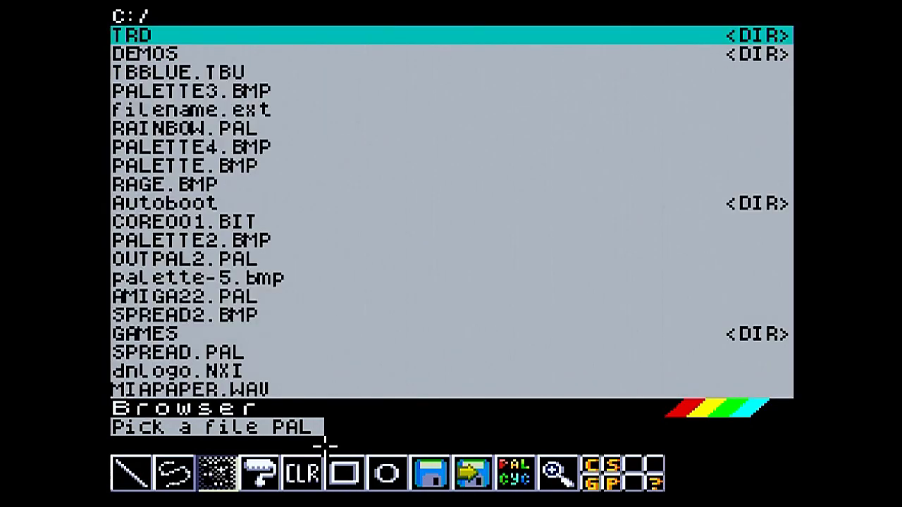
key(Down)
key(Down)
key(Down)
key(Down)
key(Down)
key(Down)
key(Down)
key(Down)
key(Down)
key(Down)
key(Down)
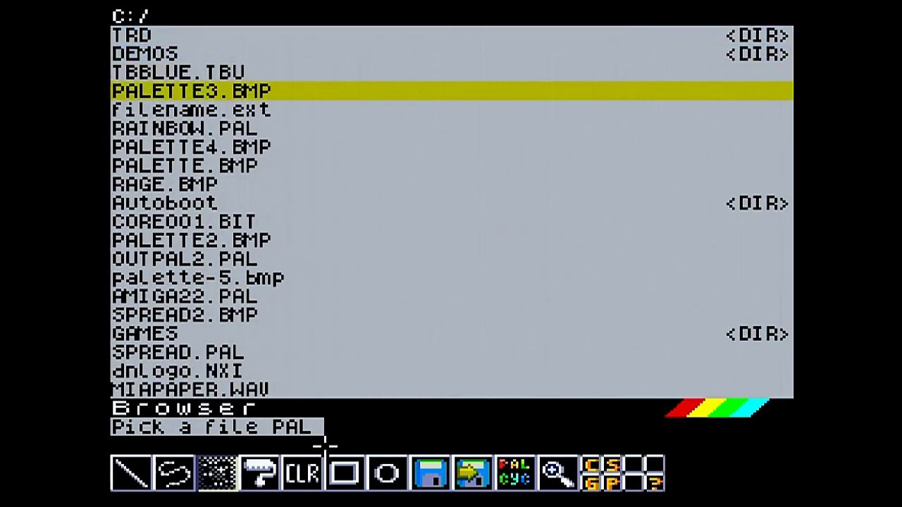
key(Return)
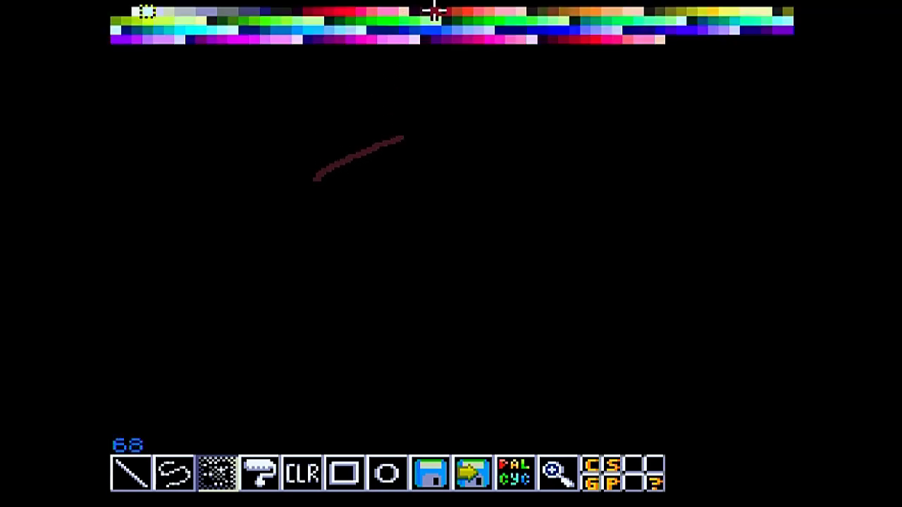
Paint parallel freehand strokes in dark red, bright red, lighter red and peach
click(434, 11)
drag(343, 173, 426, 134)
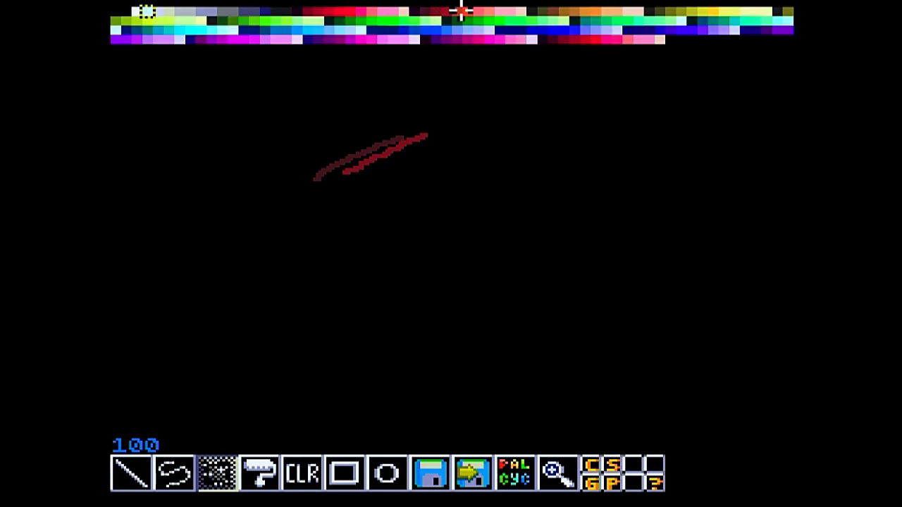
click(461, 10)
drag(372, 167, 442, 139)
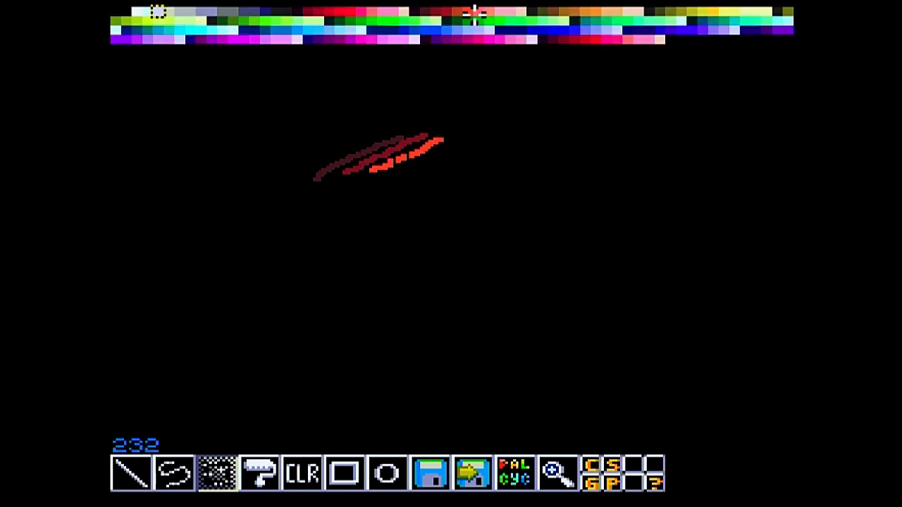
click(473, 12)
drag(386, 167, 491, 129)
click(501, 12)
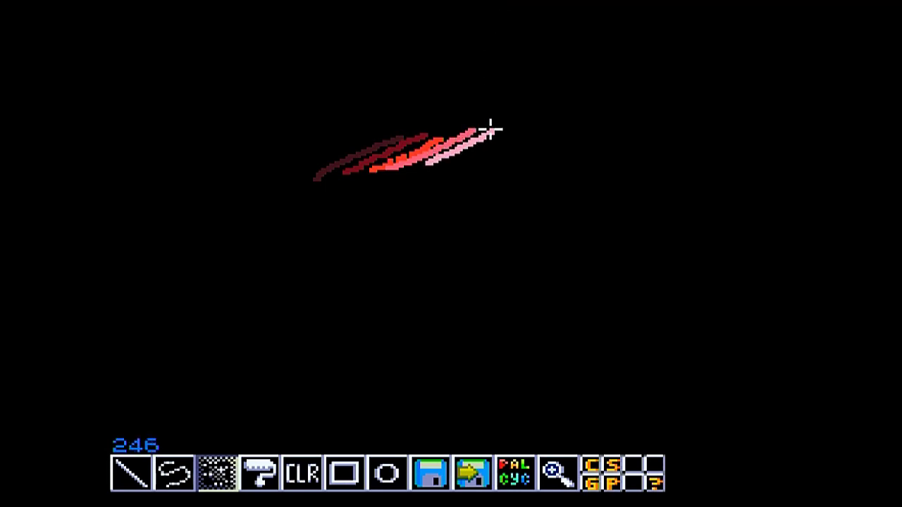
click(522, 12)
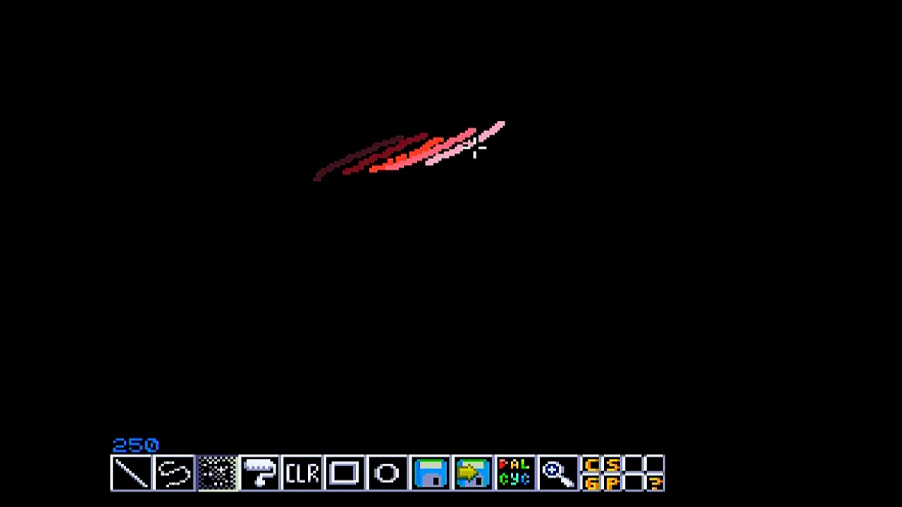
drag(461, 158, 529, 124)
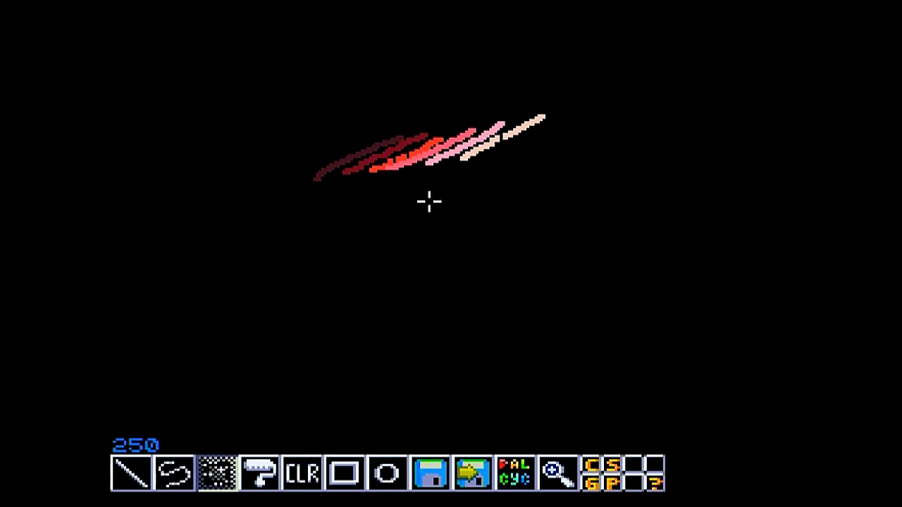
Zoom in on the painted strokes with the magnifier, then unzoom
click(556, 473)
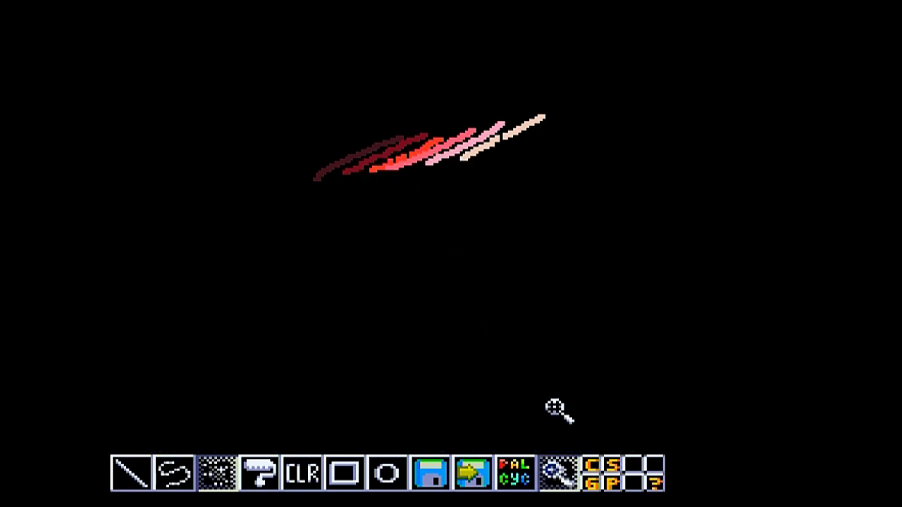
click(452, 141)
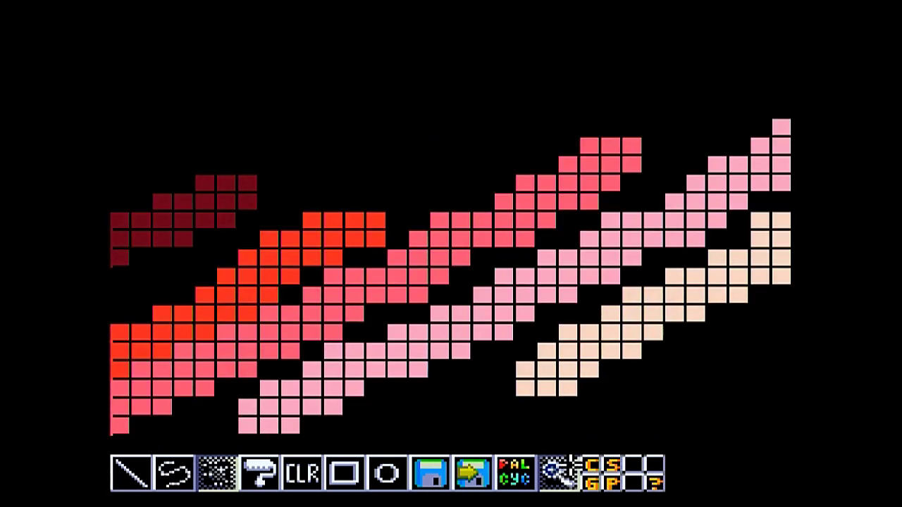
click(555, 473)
Set the first cycle range swatches to peach, orange-red and red
click(520, 481)
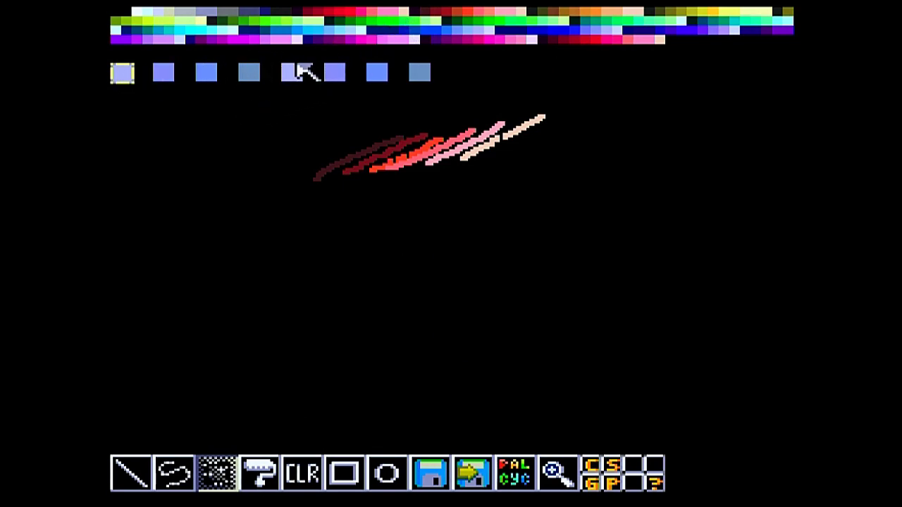
click(522, 14)
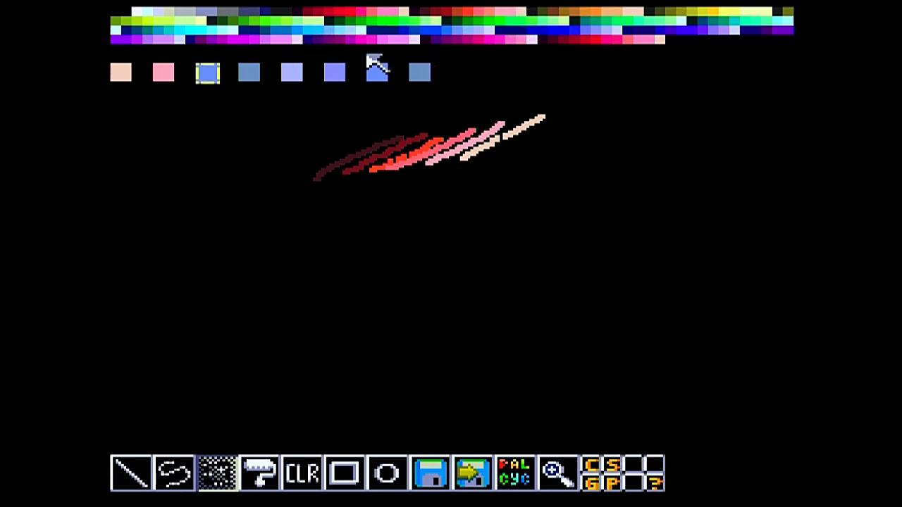
click(493, 17)
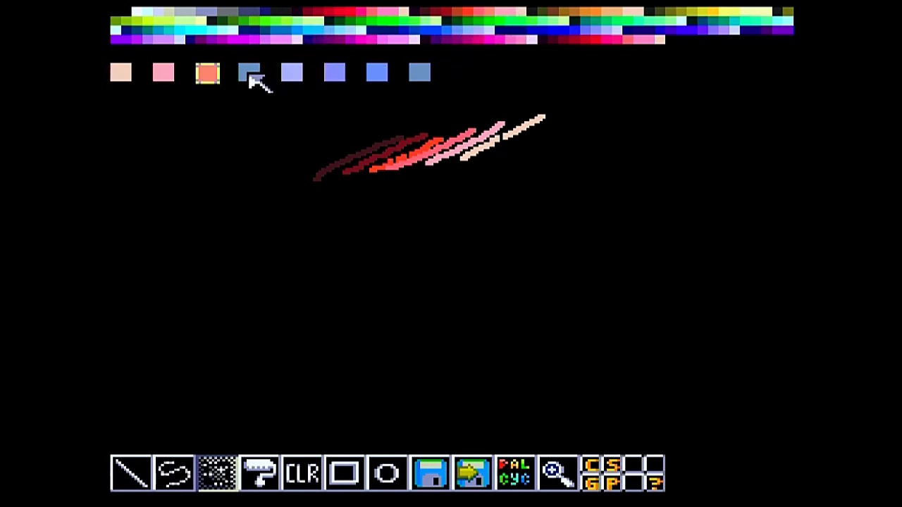
click(251, 74)
click(452, 15)
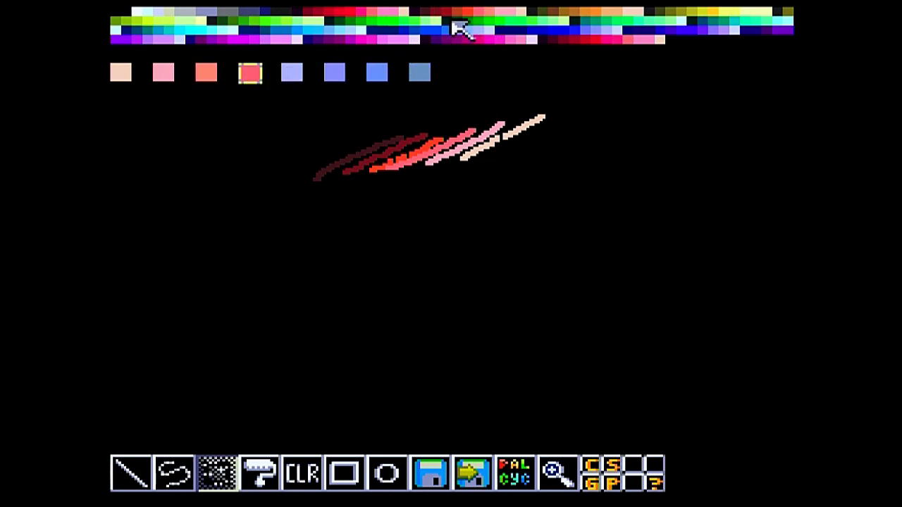
click(295, 74)
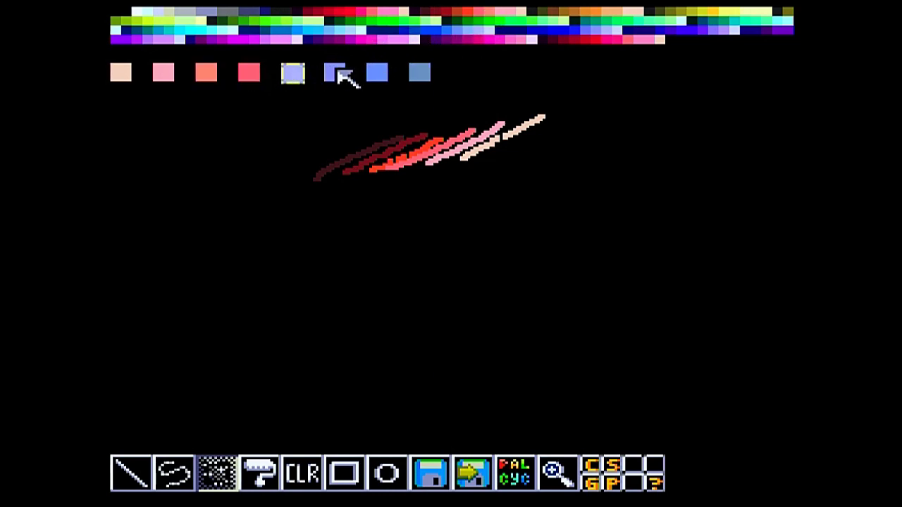
Set the next swatches to red, brown and dark red, then select the eighth
click(464, 13)
click(338, 73)
click(459, 12)
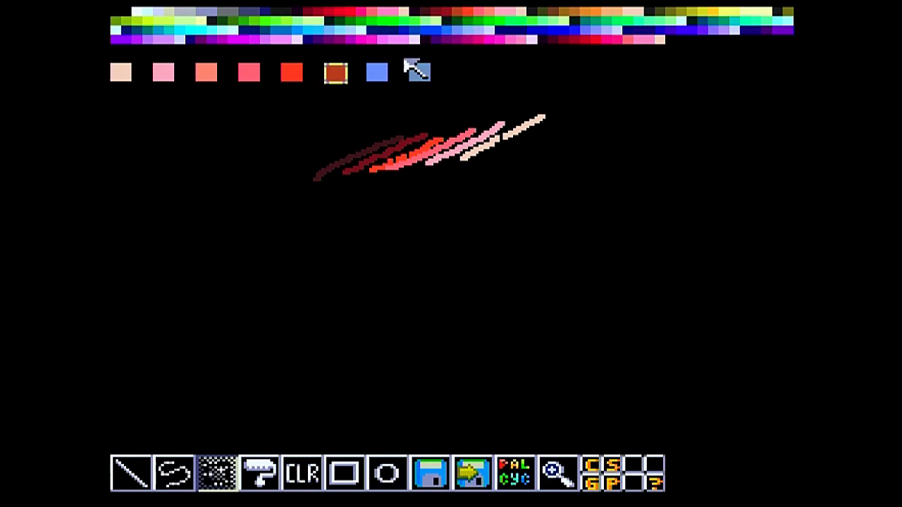
click(379, 74)
click(447, 16)
click(420, 73)
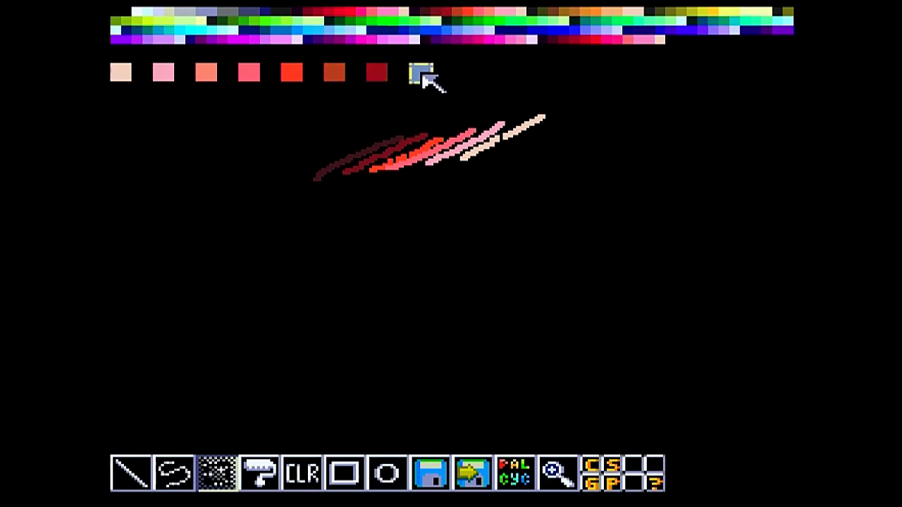
Start colour cycling and draw a connected-line outline around the strokes with Cont Line
click(503, 169)
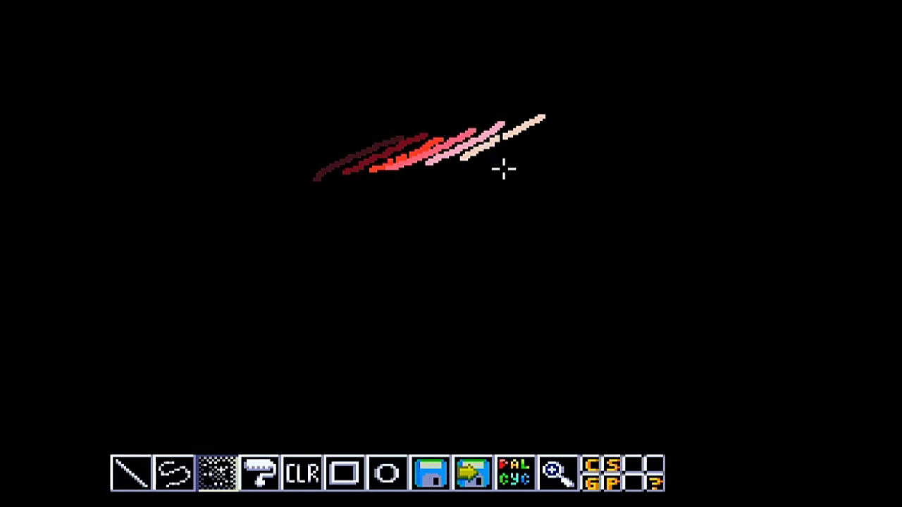
click(591, 465)
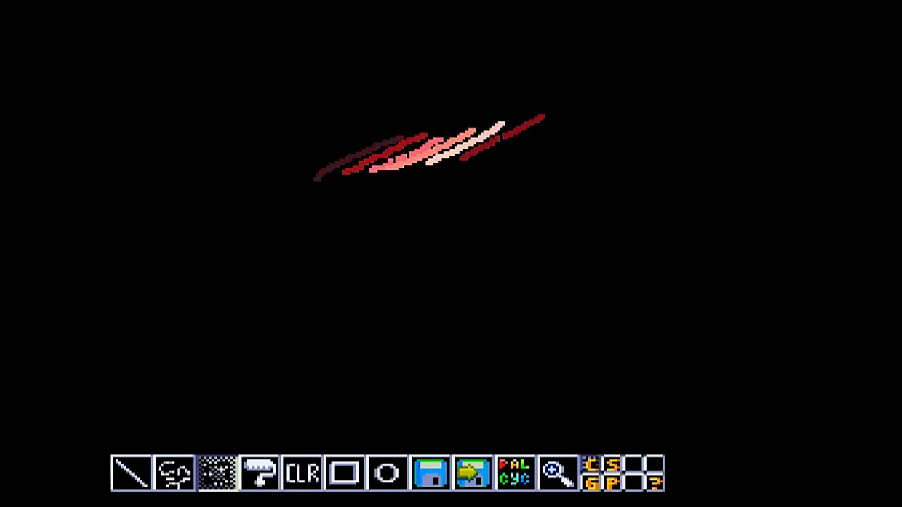
click(175, 472)
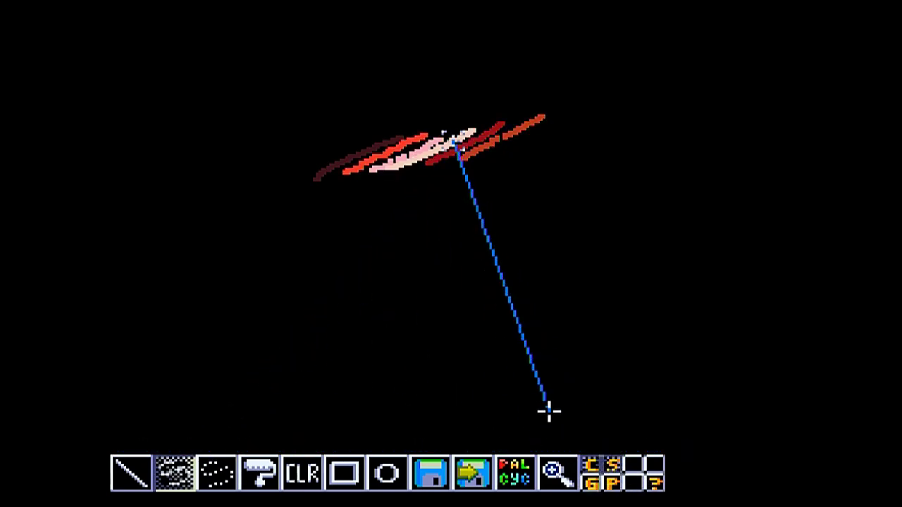
click(348, 352)
click(250, 340)
click(230, 282)
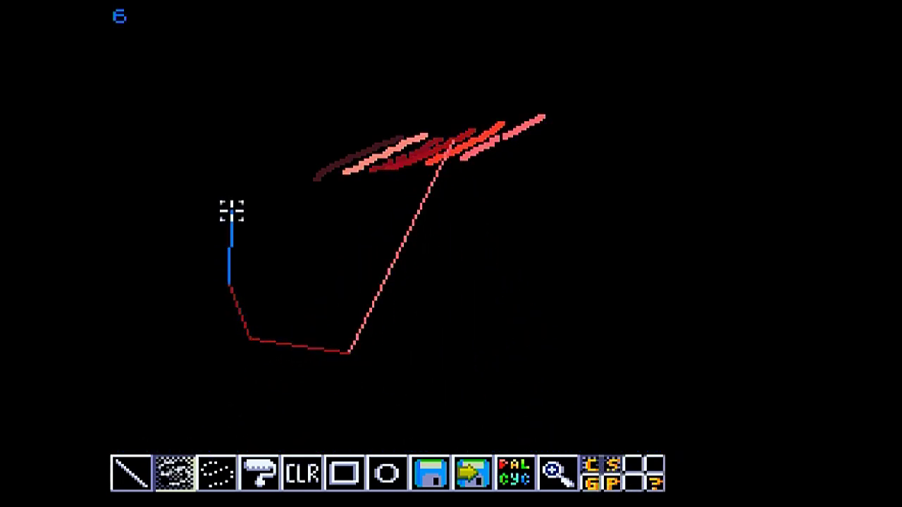
click(232, 210)
click(267, 152)
click(367, 107)
click(450, 96)
click(568, 97)
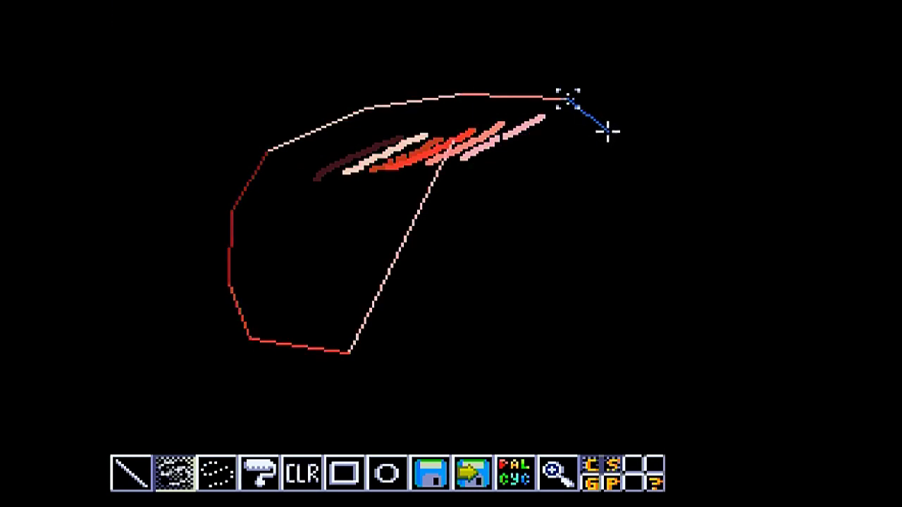
click(610, 135)
click(618, 244)
click(617, 320)
click(541, 388)
click(421, 426)
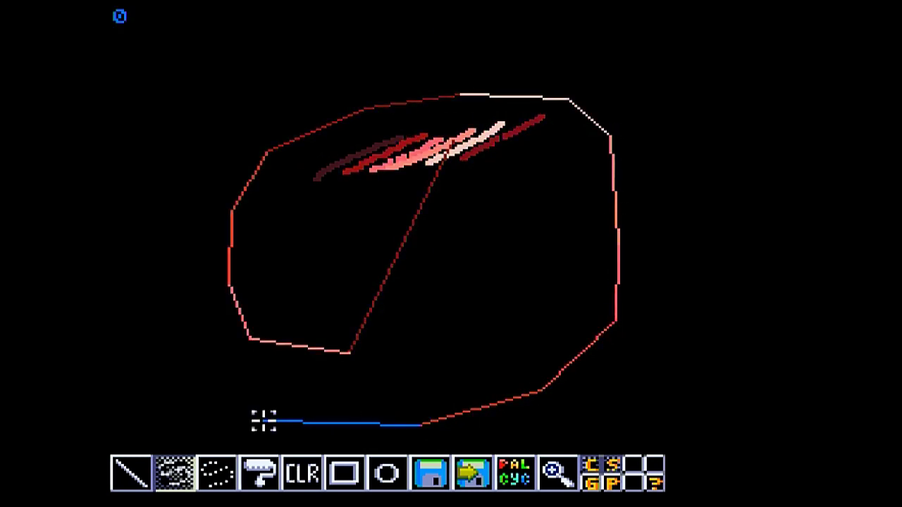
Loop the outline back inward to finish the polygon, then bucket-fill its inner region red
click(263, 420)
click(192, 384)
click(141, 299)
click(164, 240)
click(204, 229)
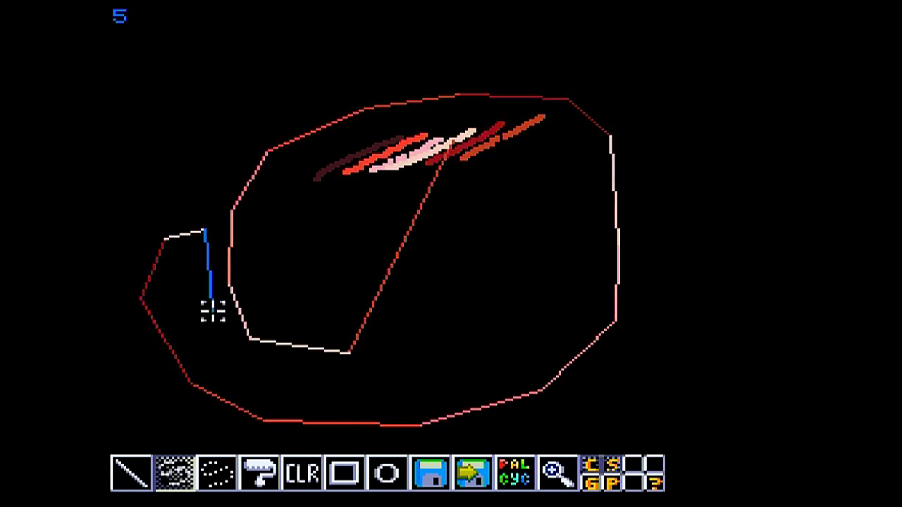
click(212, 310)
click(252, 368)
click(363, 381)
click(426, 346)
click(434, 247)
click(409, 230)
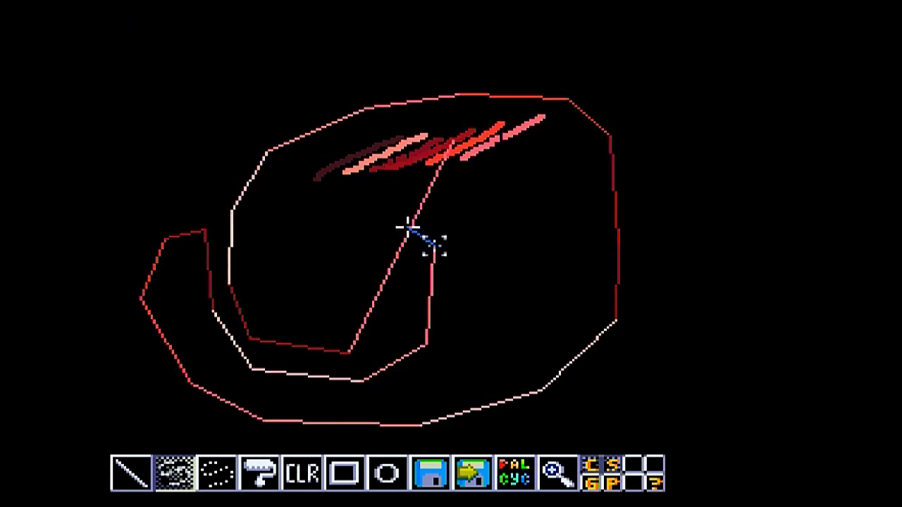
click(260, 472)
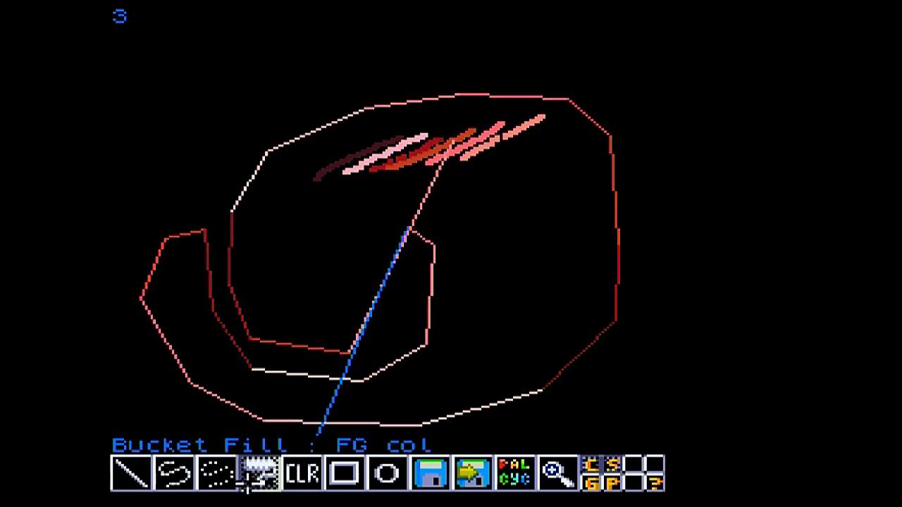
click(399, 324)
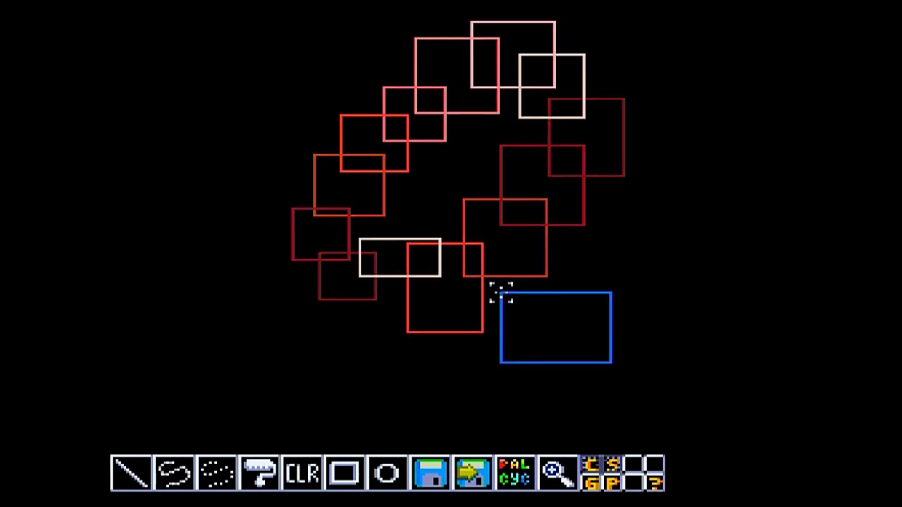
Stamp brush copies up the left, across the top and through the centre, then choose CLR
click(167, 271)
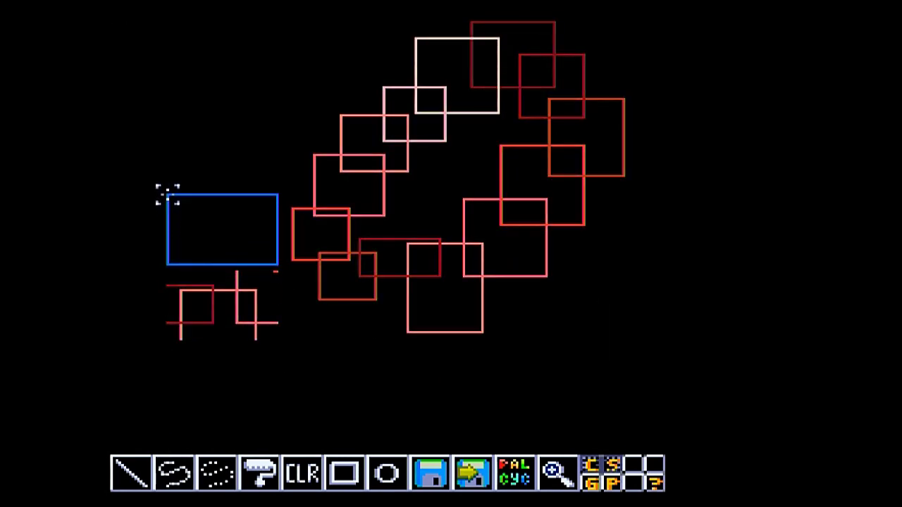
click(168, 195)
click(193, 133)
mouse_move(228, 81)
mouse_down()
mouse_move(284, 44)
mouse_move(362, 24)
mouse_move(455, 24)
mouse_up()
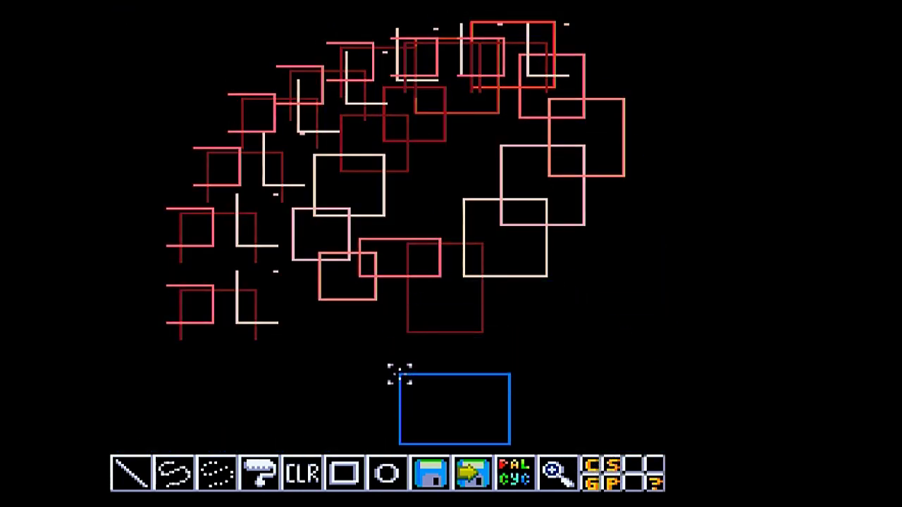
click(383, 291)
click(498, 275)
click(493, 202)
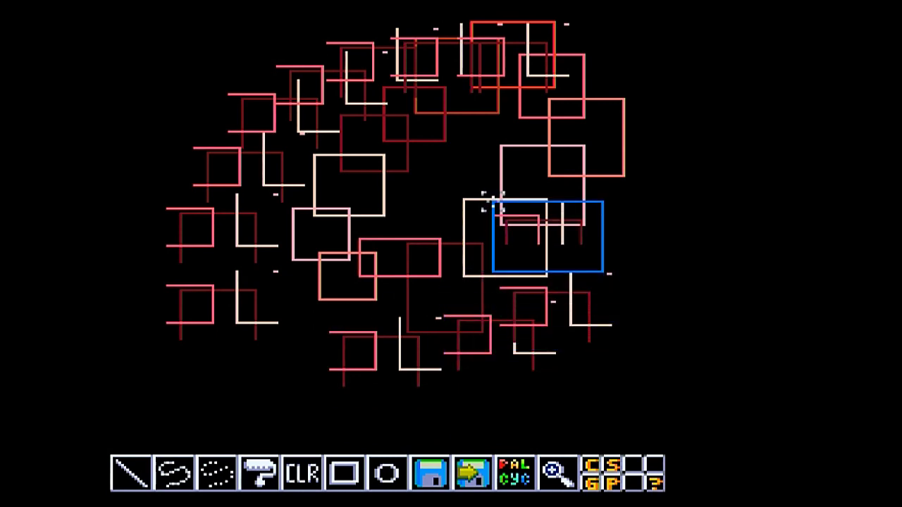
mouse_move(402, 165)
mouse_down()
mouse_move(298, 202)
mouse_move(393, 171)
mouse_up()
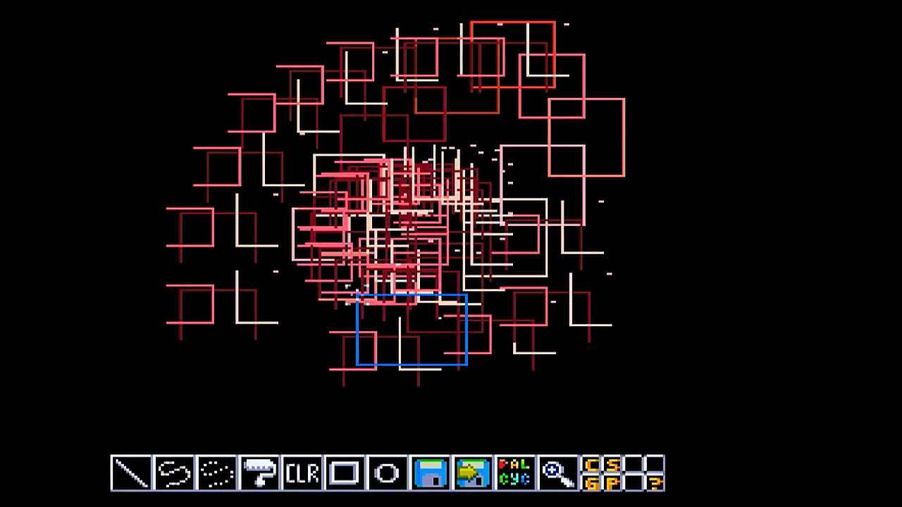
click(301, 472)
Confirm the clear, stamp the brush at centre, and lay an orange arc of stamps
right_click(302, 396)
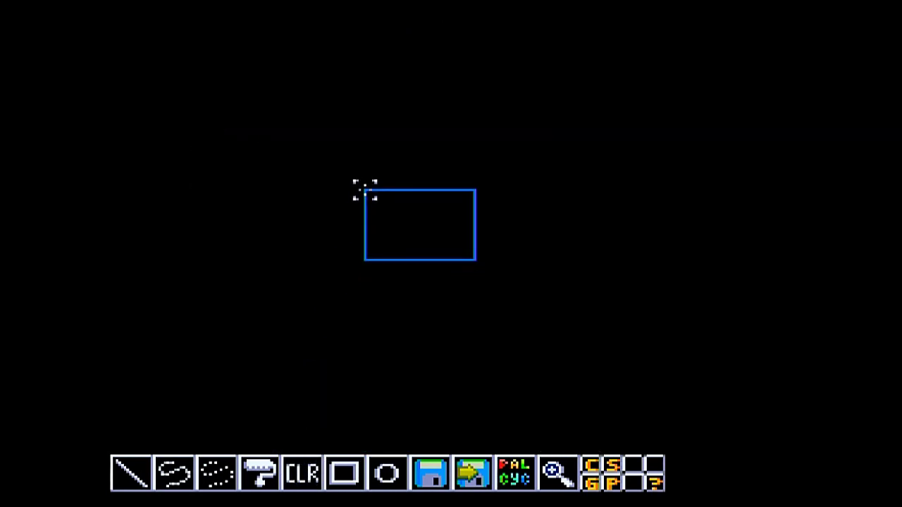
click(364, 189)
mouse_move(388, 5)
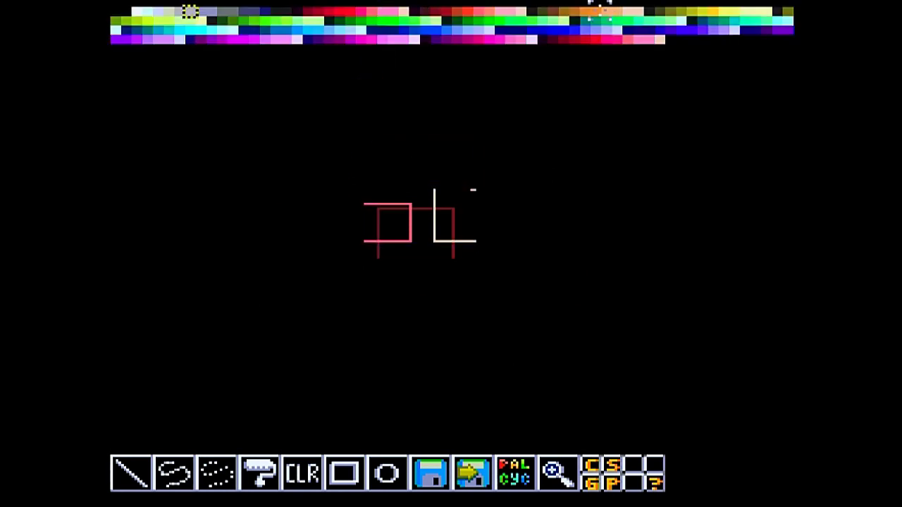
click(594, 9)
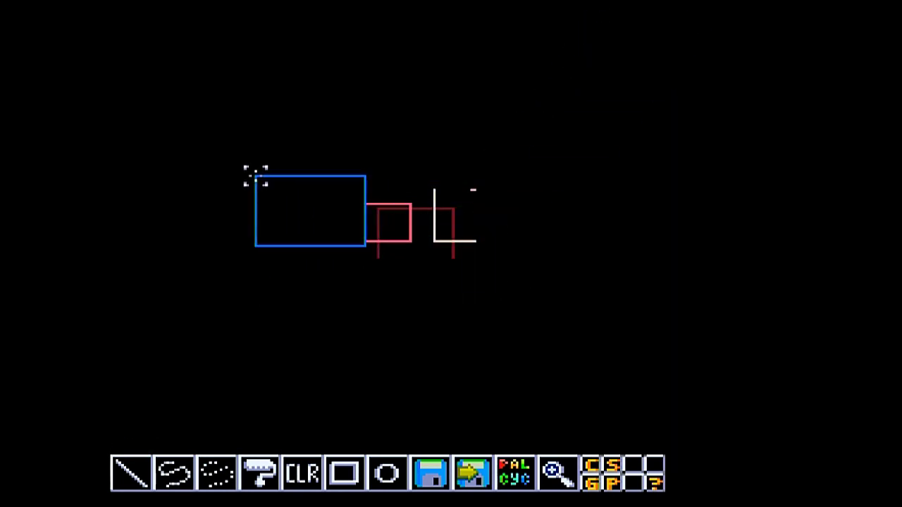
mouse_move(180, 162)
mouse_down()
mouse_move(272, 117)
mouse_move(382, 92)
mouse_move(543, 150)
mouse_move(548, 239)
mouse_move(493, 282)
mouse_move(328, 282)
mouse_move(288, 218)
mouse_up()
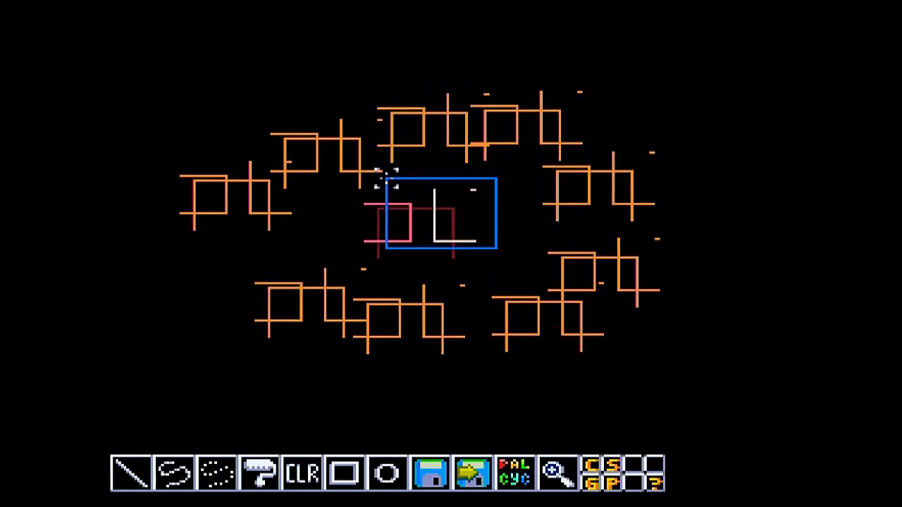
Add pink, white and purple brush stamps across the picture, then open the load options
mouse_move(386, 177)
mouse_down()
mouse_move(447, 165)
mouse_move(477, 219)
mouse_move(483, 256)
mouse_move(401, 276)
mouse_move(328, 256)
mouse_move(336, 204)
mouse_up()
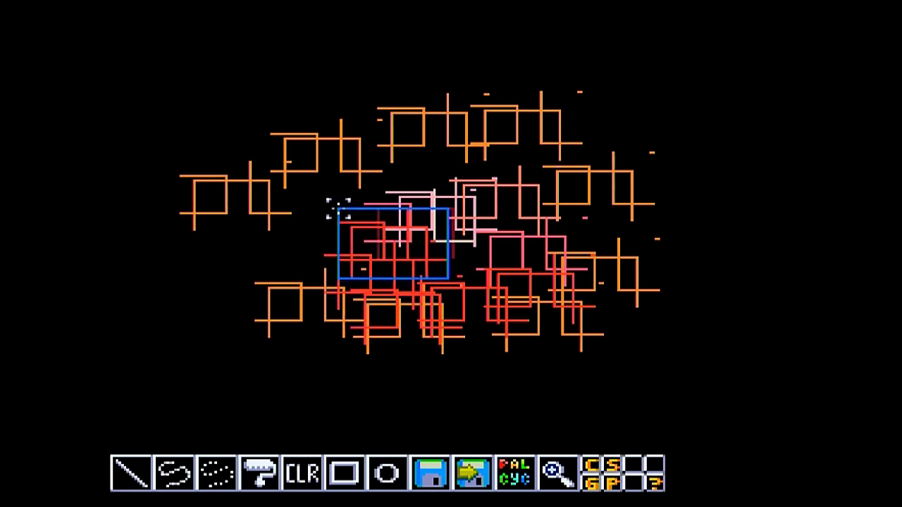
mouse_move(348, 7)
click(322, 41)
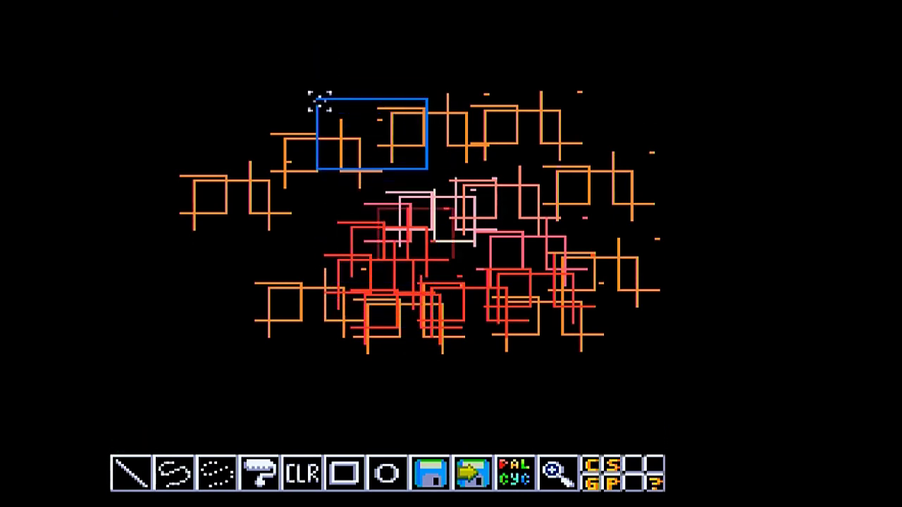
mouse_move(317, 94)
mouse_down()
mouse_move(241, 115)
mouse_move(229, 186)
mouse_move(187, 268)
mouse_move(241, 346)
mouse_move(322, 356)
mouse_move(493, 356)
mouse_move(568, 322)
mouse_move(517, 338)
mouse_up()
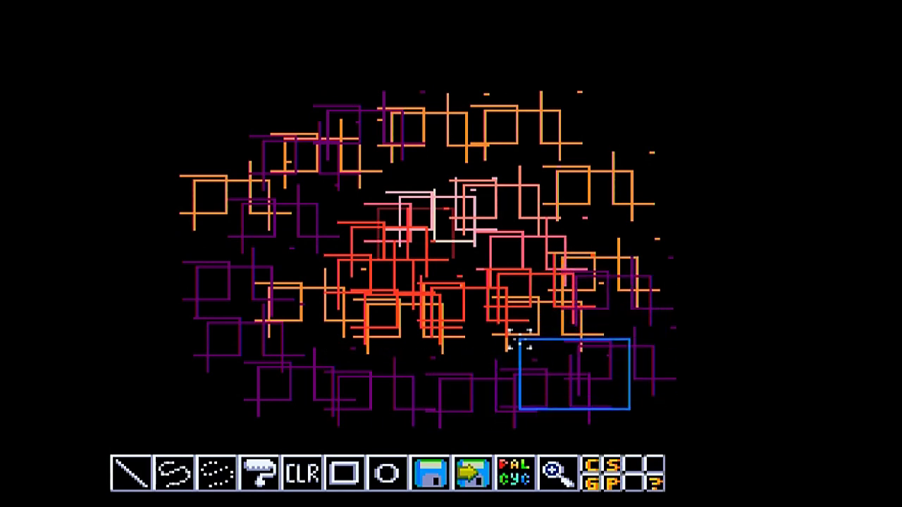
click(431, 474)
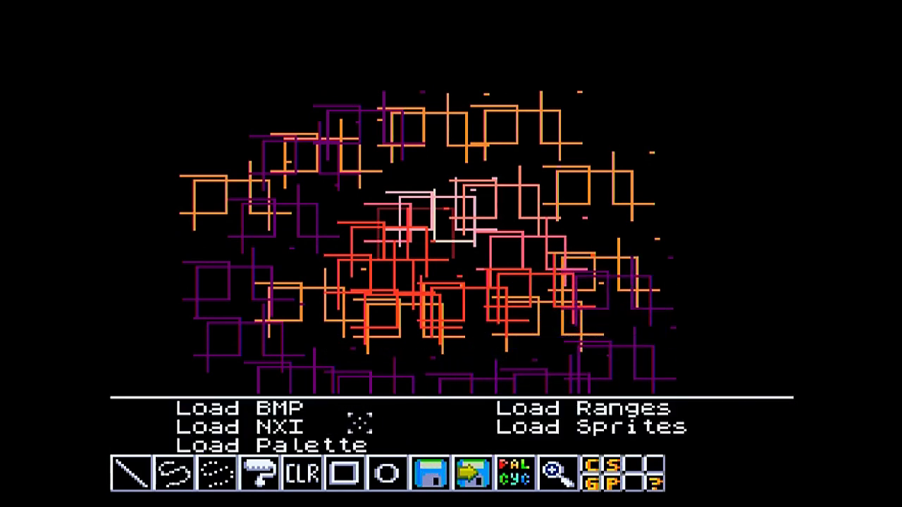
Page through the NXI file browser and load TREE.NXI onto the canvas
click(299, 425)
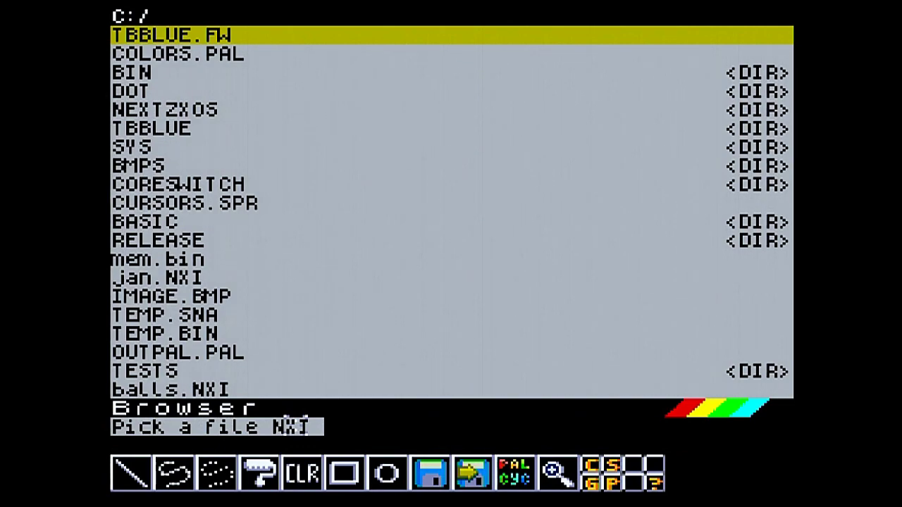
key(Page_Down)
key(Page_Down)
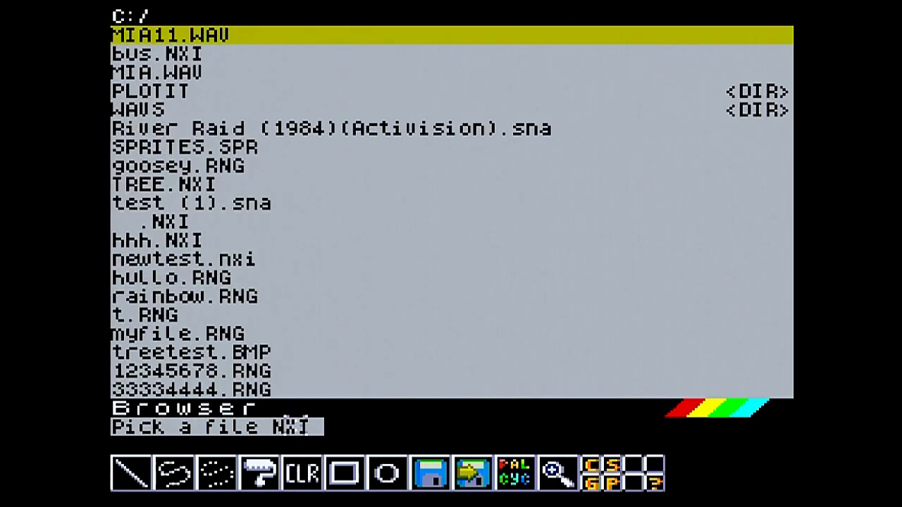
key(Down)
key(Page_Down)
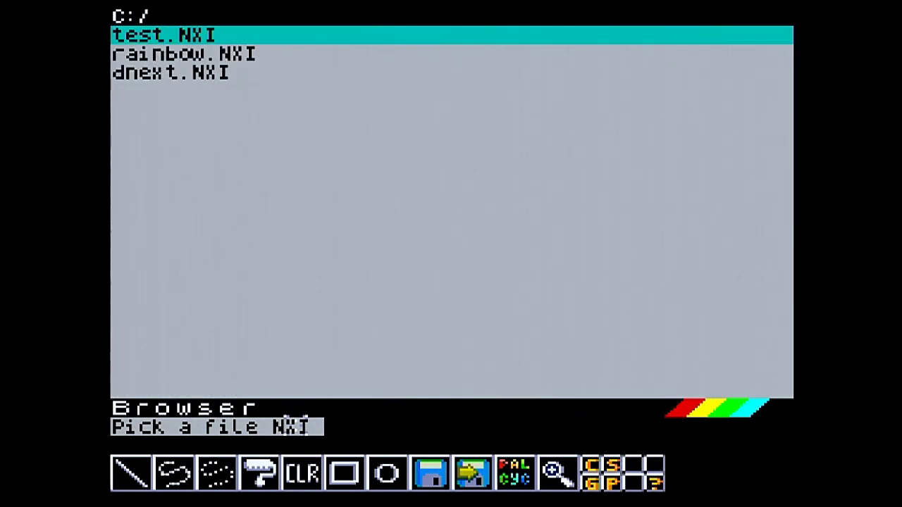
key(Down)
key(Up)
key(Up)
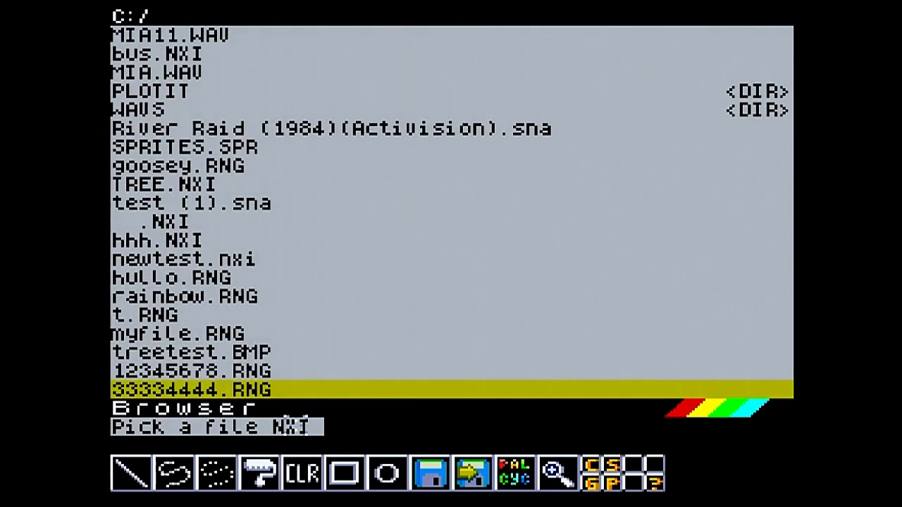
key(Up)
key(Up)
key(Up)
key(Up)
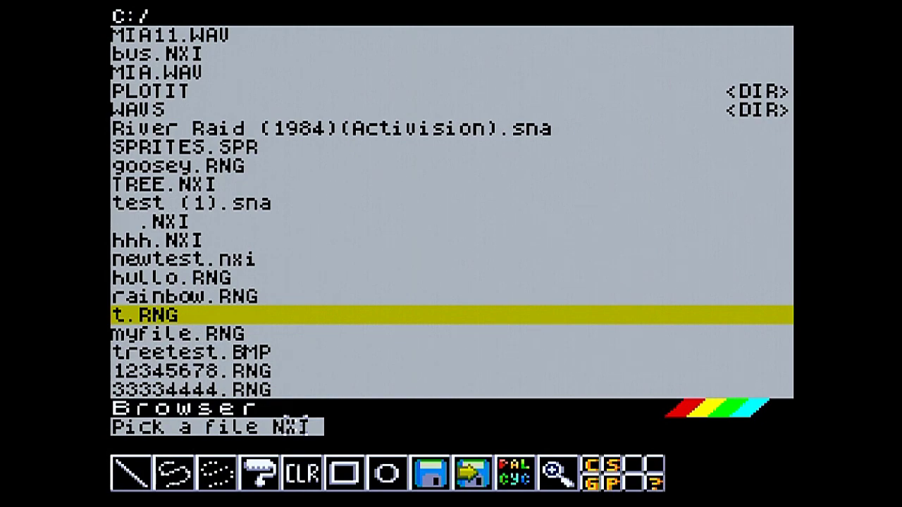
key(Up)
key(Up)
key(Up)
key(Up)
key(Up)
key(Up)
key(Up)
key(Down)
key(Return)
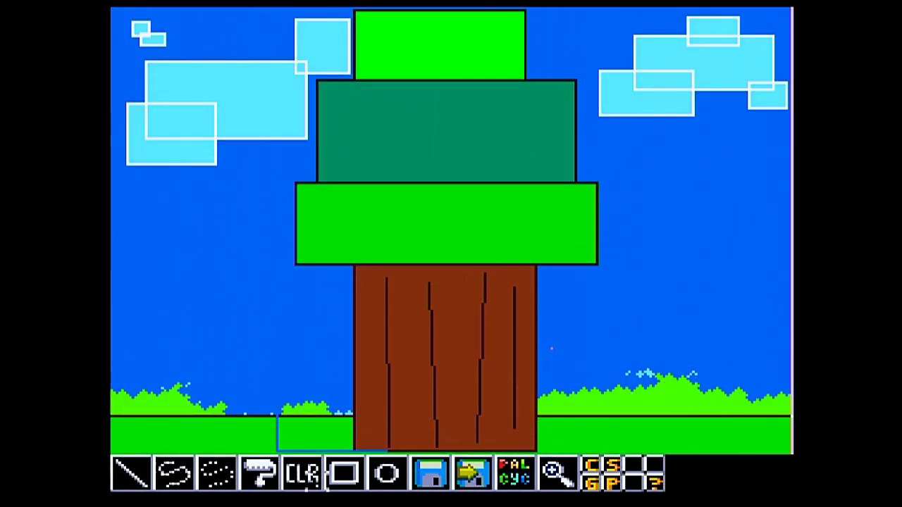
Select the Pen tool for freehand drawing over the tree picture
click(216, 472)
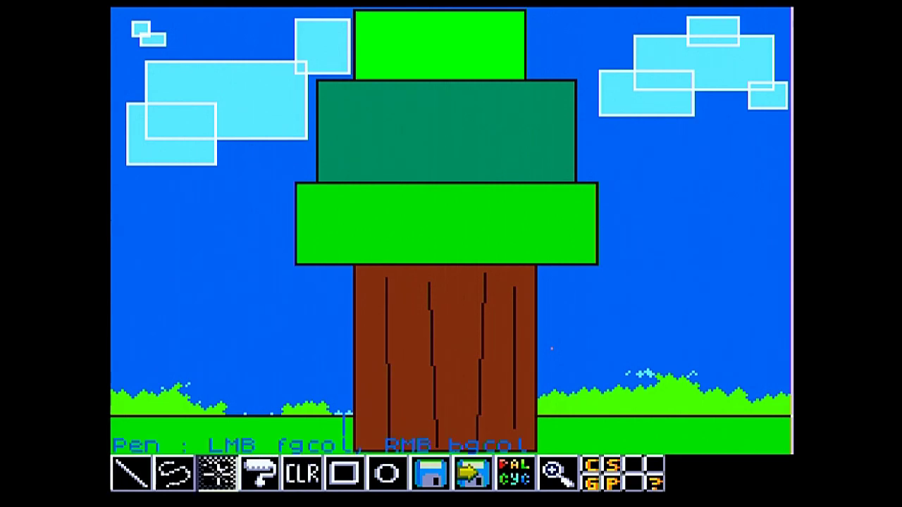